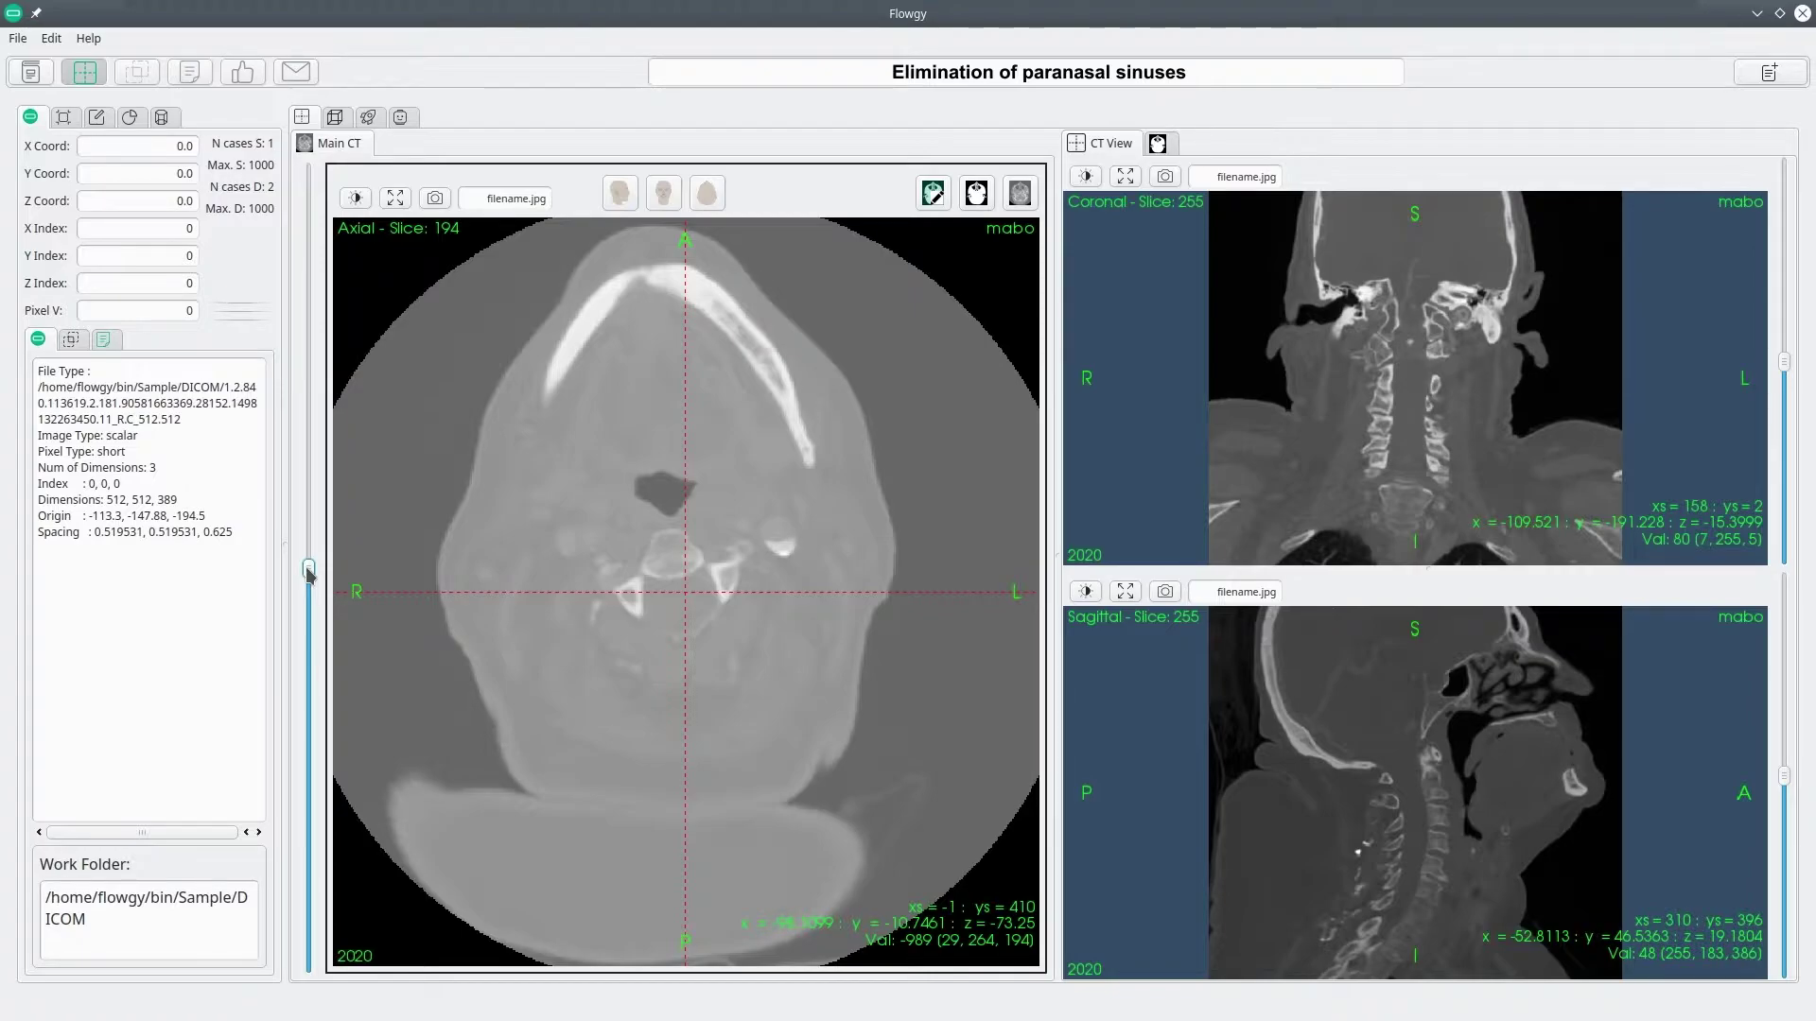
Define the sinus bounding box around the nasal region, setting S limits to 169–317 and C limits to 278–490.
{"action": "left_click_drag", "start_coordinate": [309, 571], "coordinate": [310, 370]}
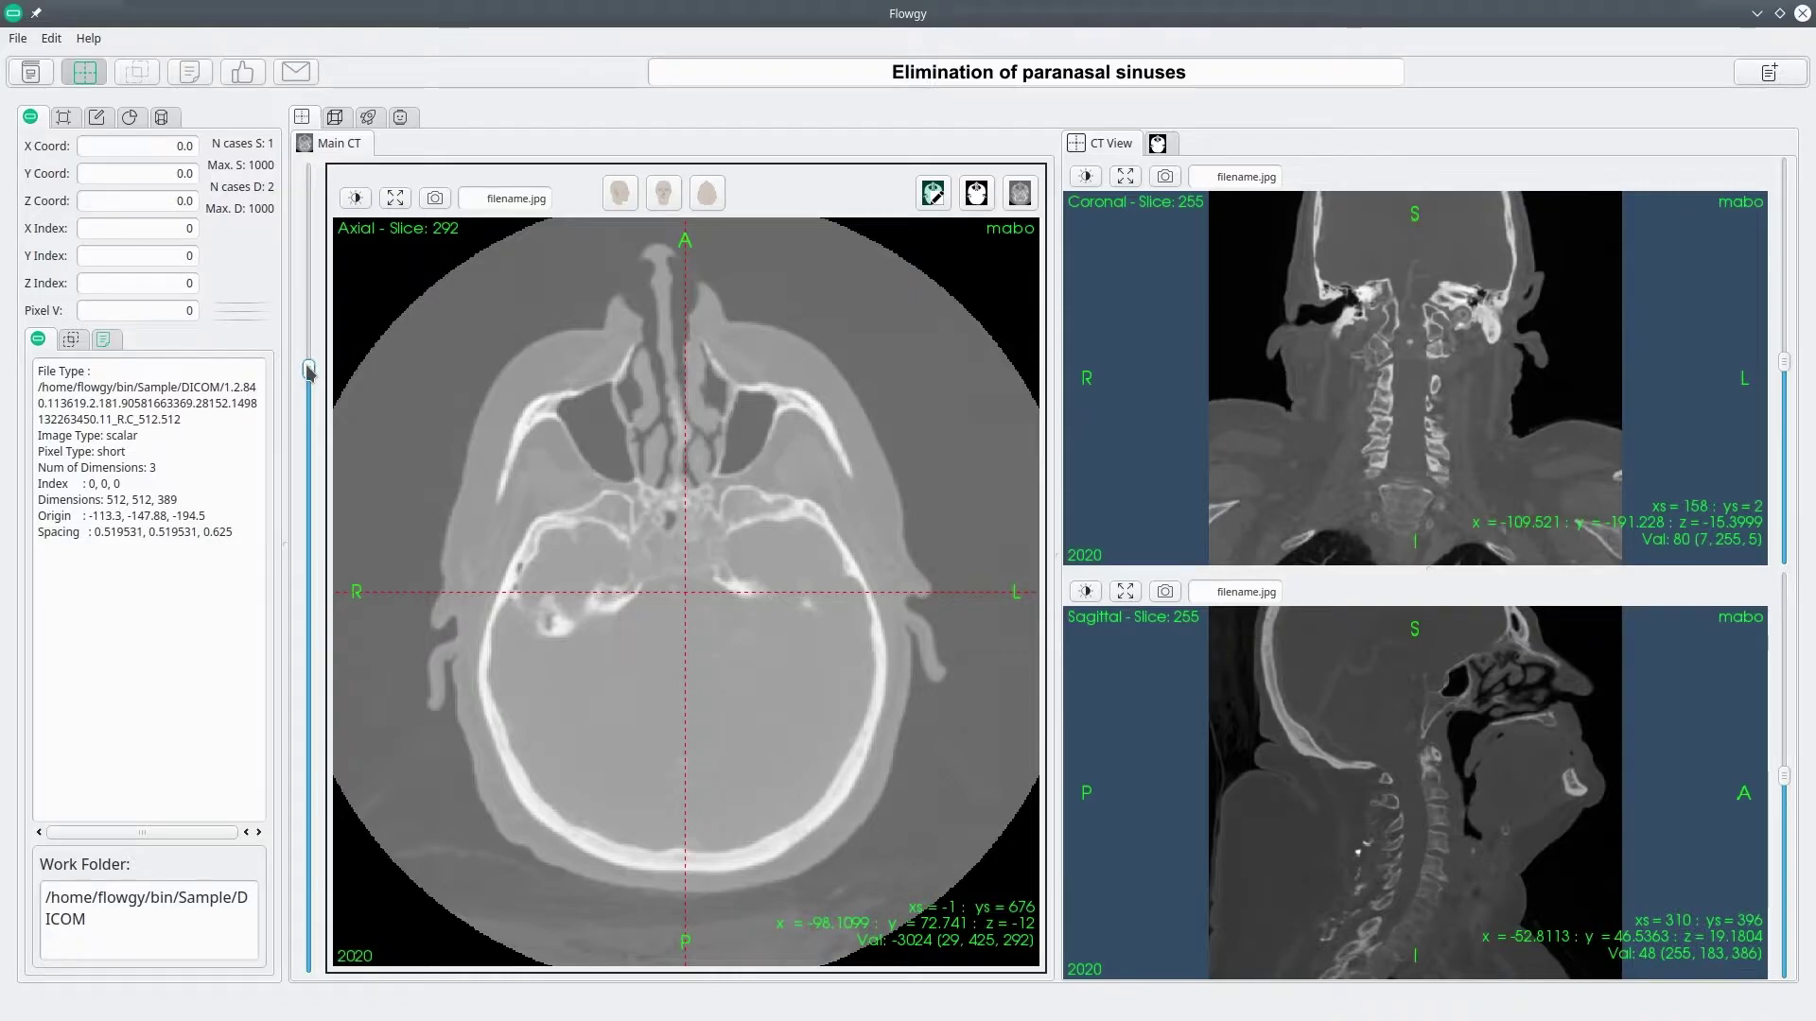
{"action": "left_click", "coordinate": [369, 117]}
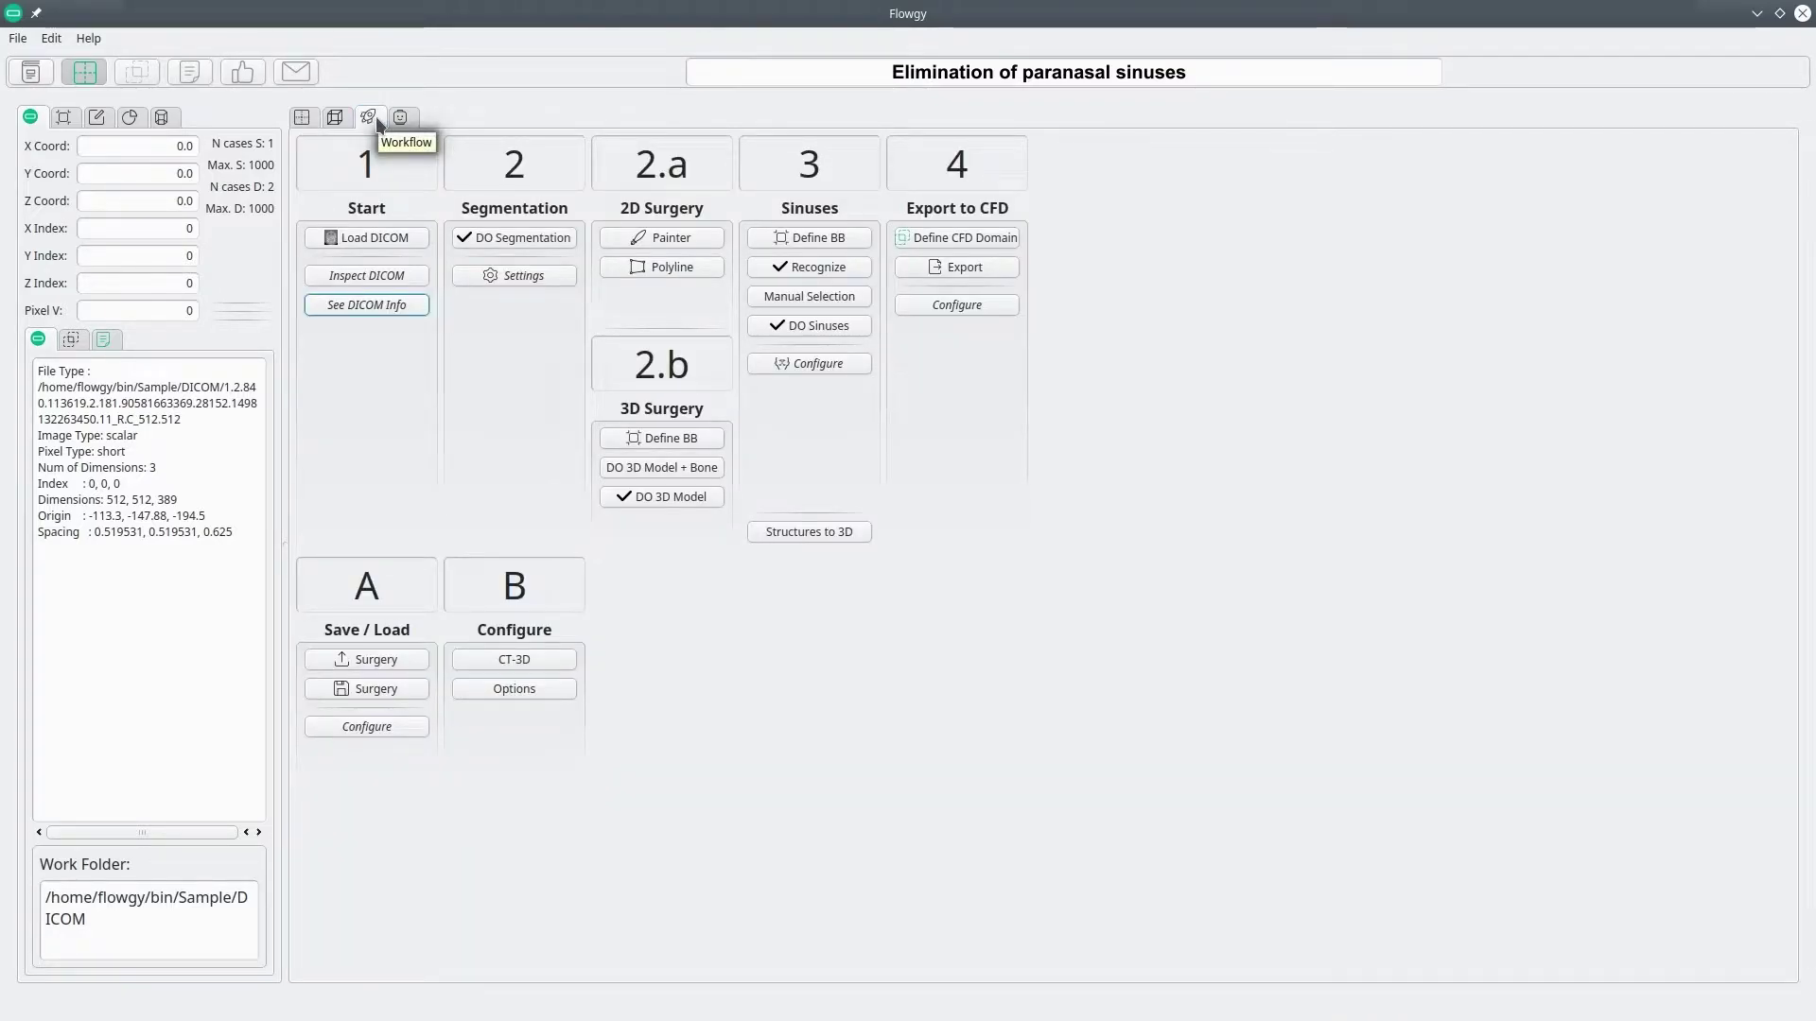
{"action": "left_click", "coordinate": [854, 240]}
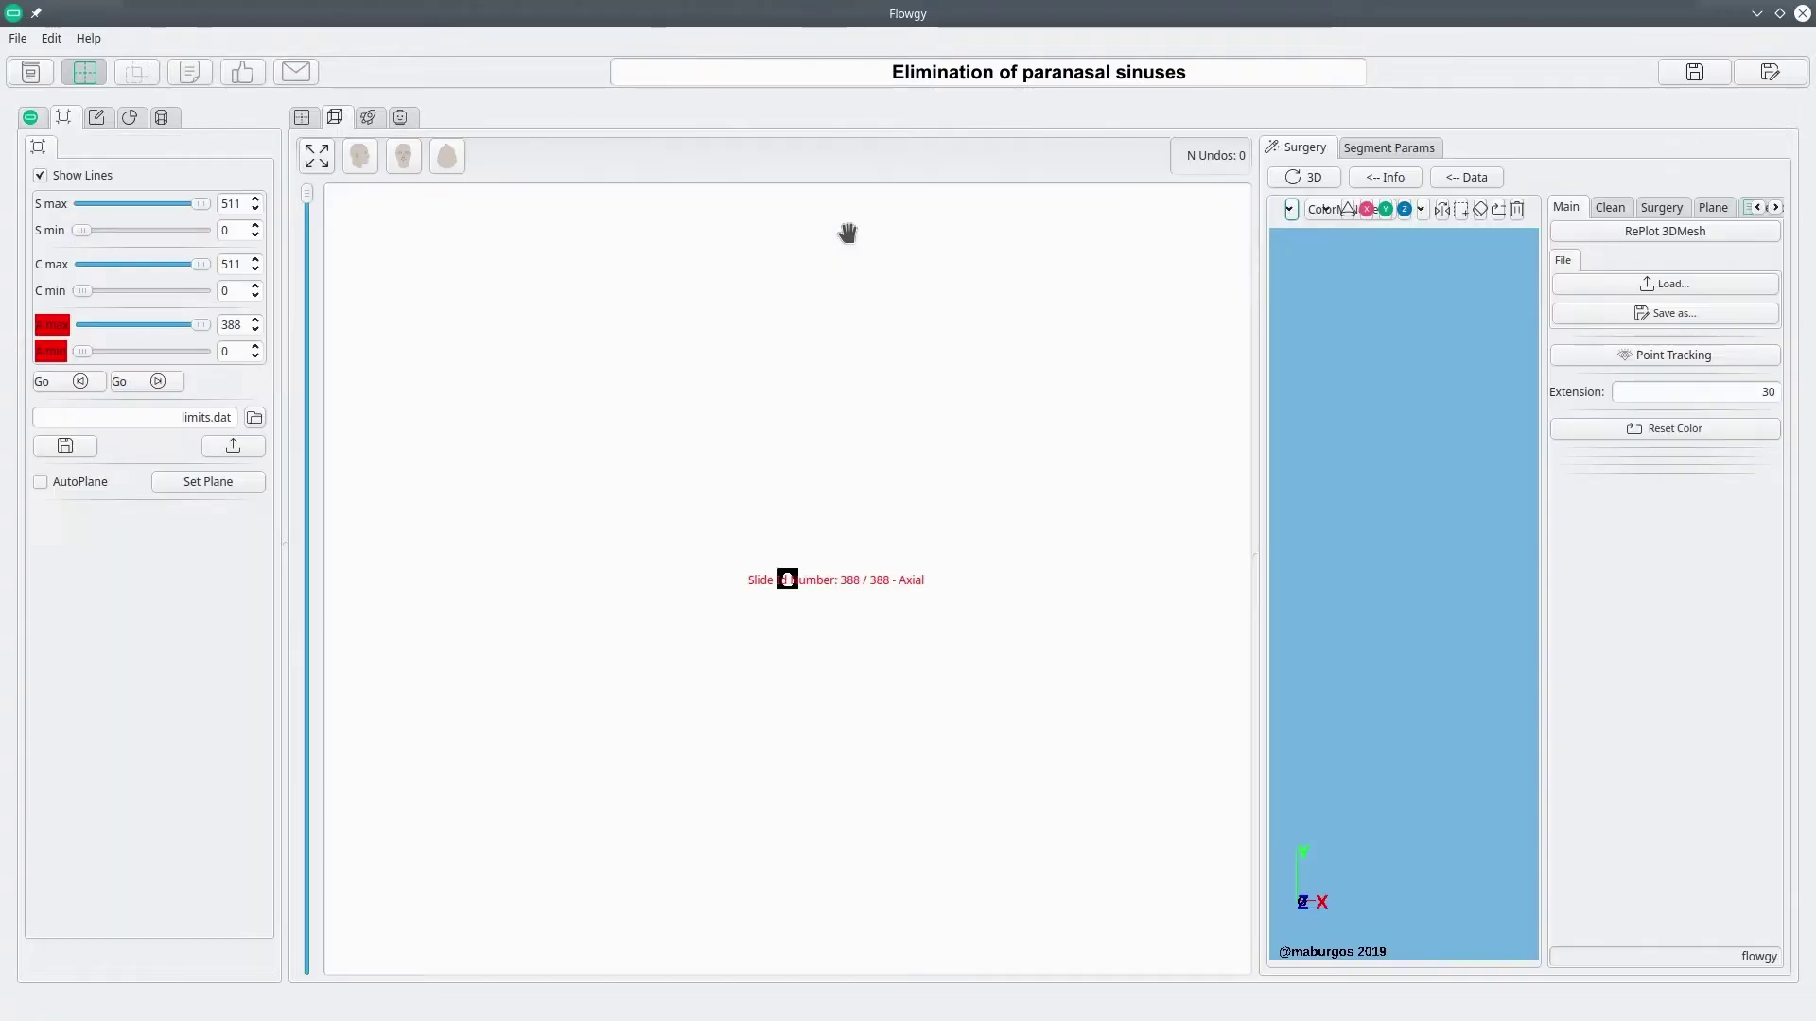
{"action": "left_click", "coordinate": [318, 157]}
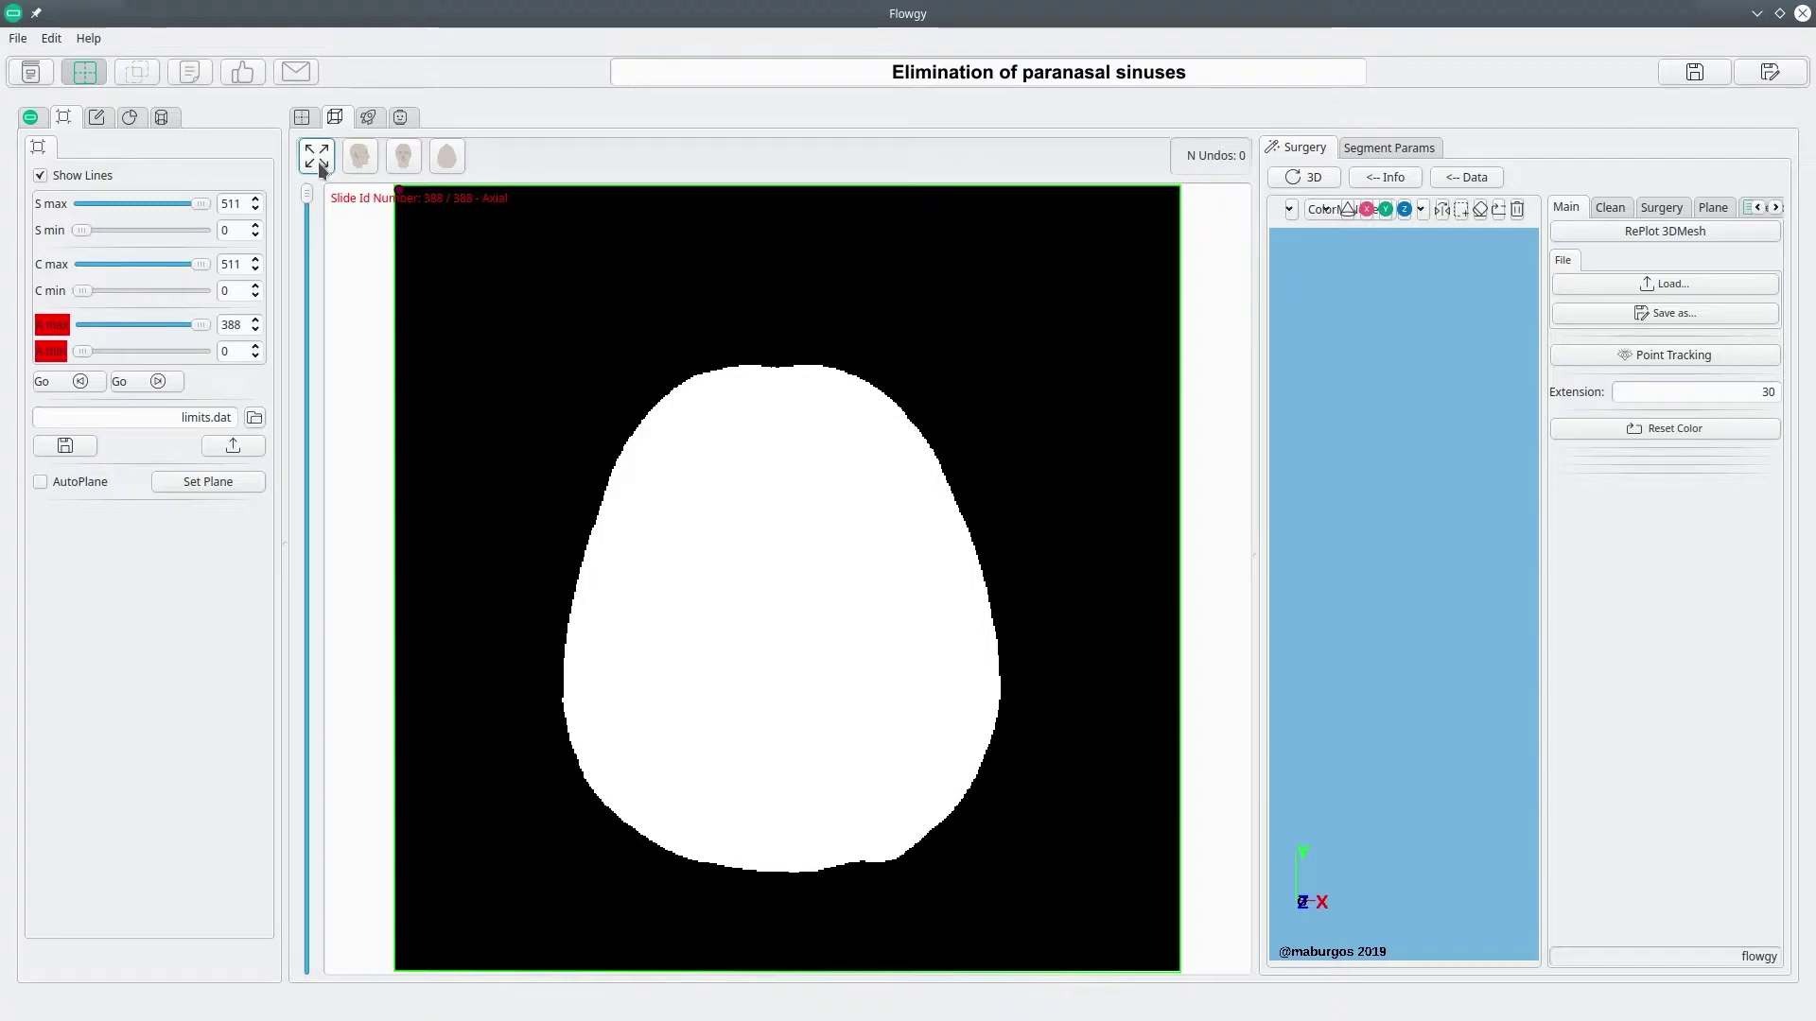
{"action": "left_click_drag", "start_coordinate": [311, 195], "coordinate": [316, 374]}
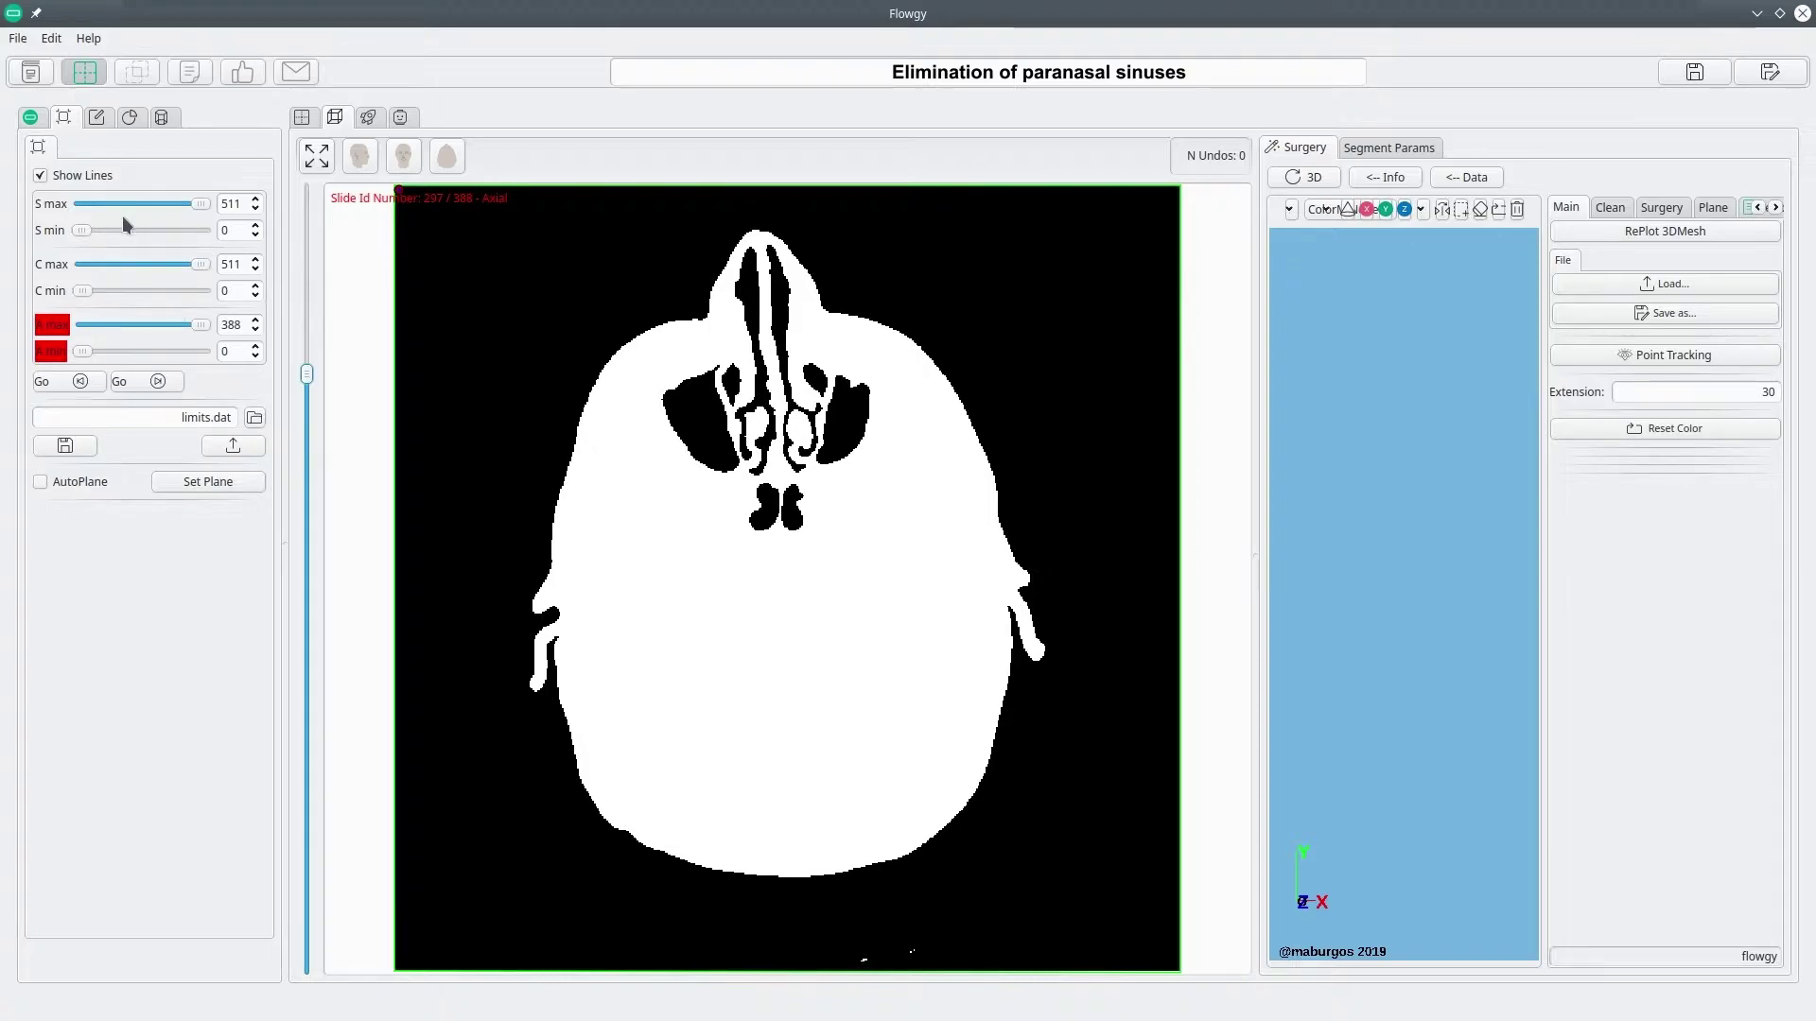
{"action": "left_click_drag", "start_coordinate": [205, 204], "coordinate": [202, 267]}
{"action": "left_click_drag", "start_coordinate": [84, 292], "coordinate": [153, 297]}
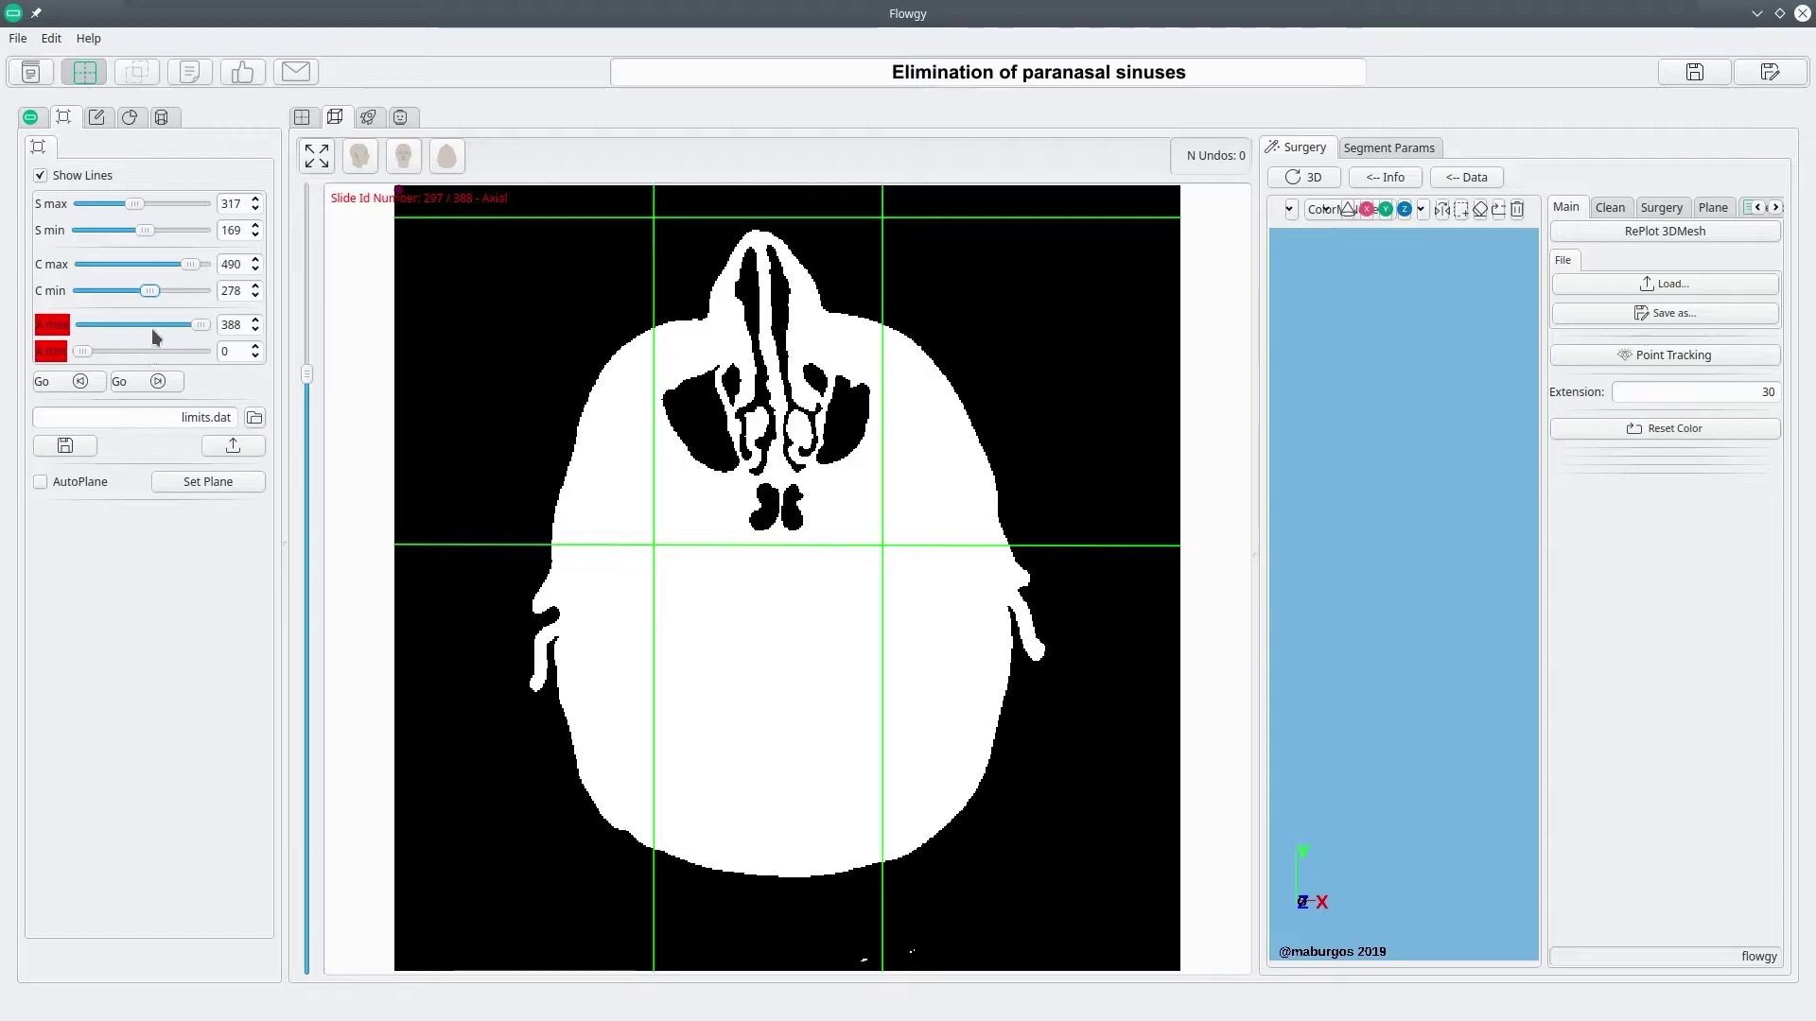
Set the sinus box's axial limits to 242–312 and refine it to S max 323, C max 457 and C min 300.
{"action": "mouse_move", "coordinate": [201, 324]}
{"action": "left_mouse_down"}
{"action": "mouse_move", "coordinate": [157, 326]}
{"action": "mouse_move", "coordinate": [189, 325]}
{"action": "mouse_move", "coordinate": [179, 315]}
{"action": "left_mouse_up"}
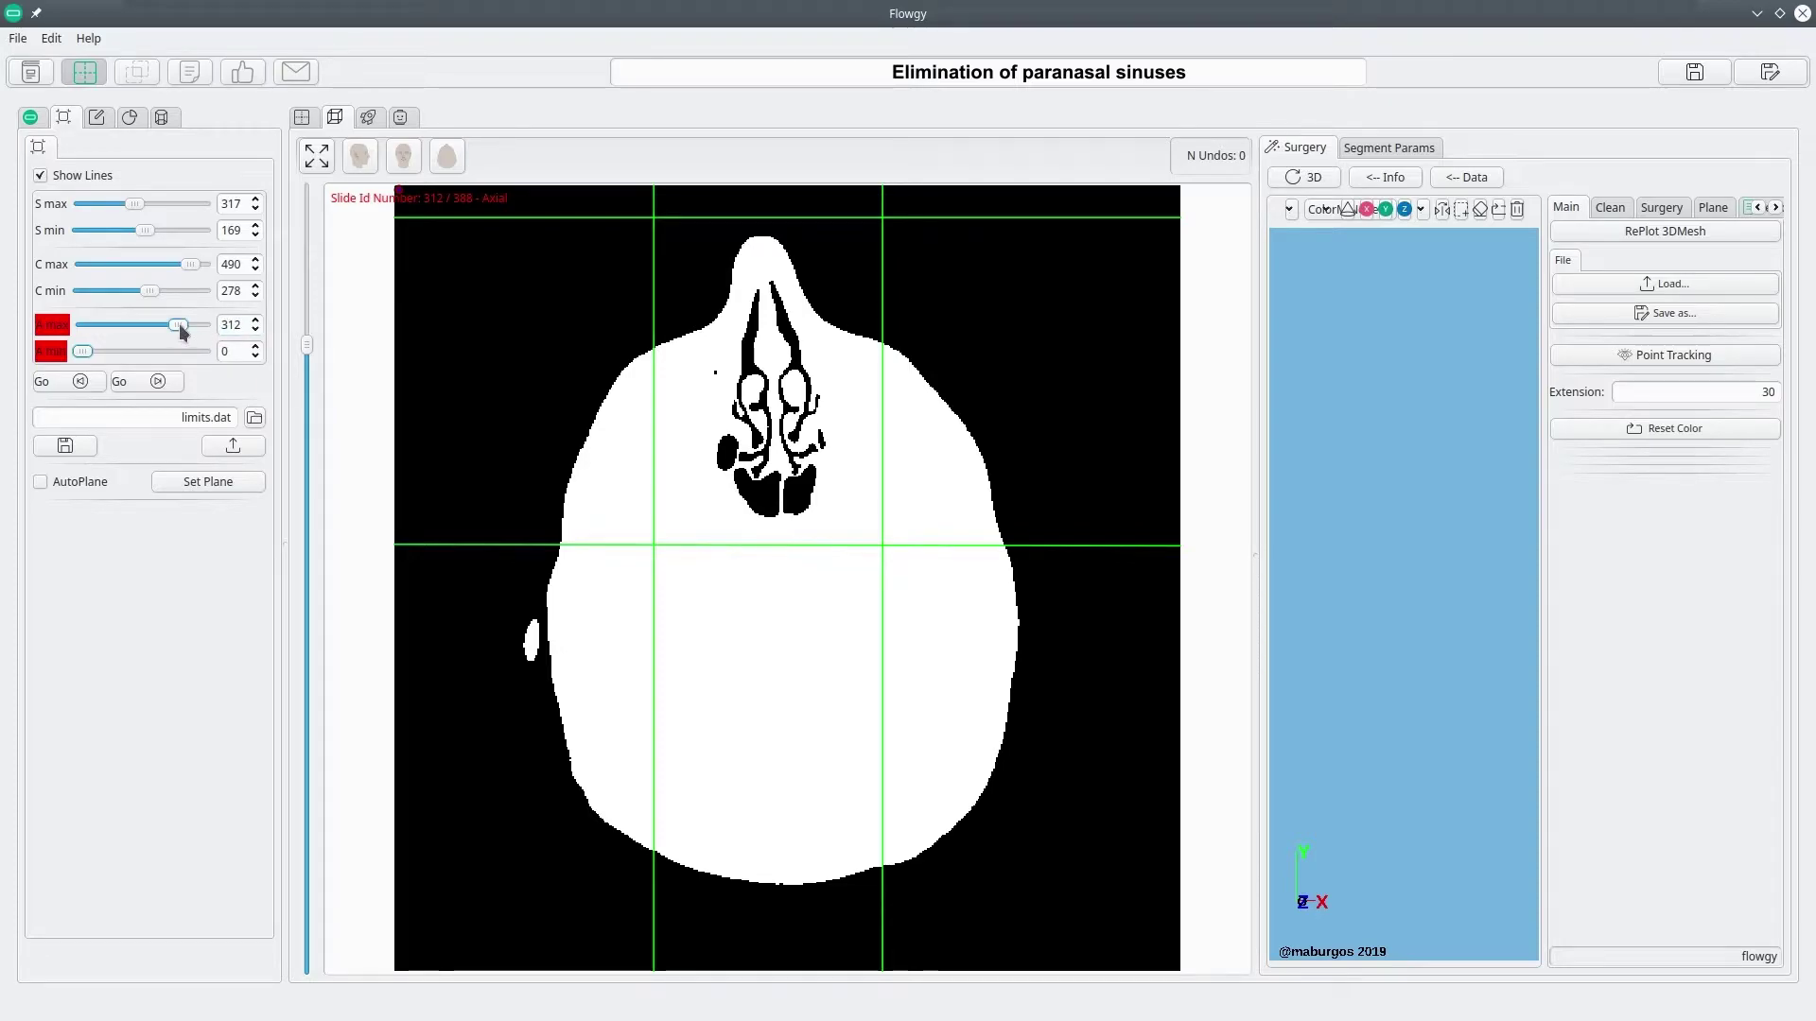
{"action": "left_click_drag", "start_coordinate": [83, 352], "coordinate": [174, 349]}
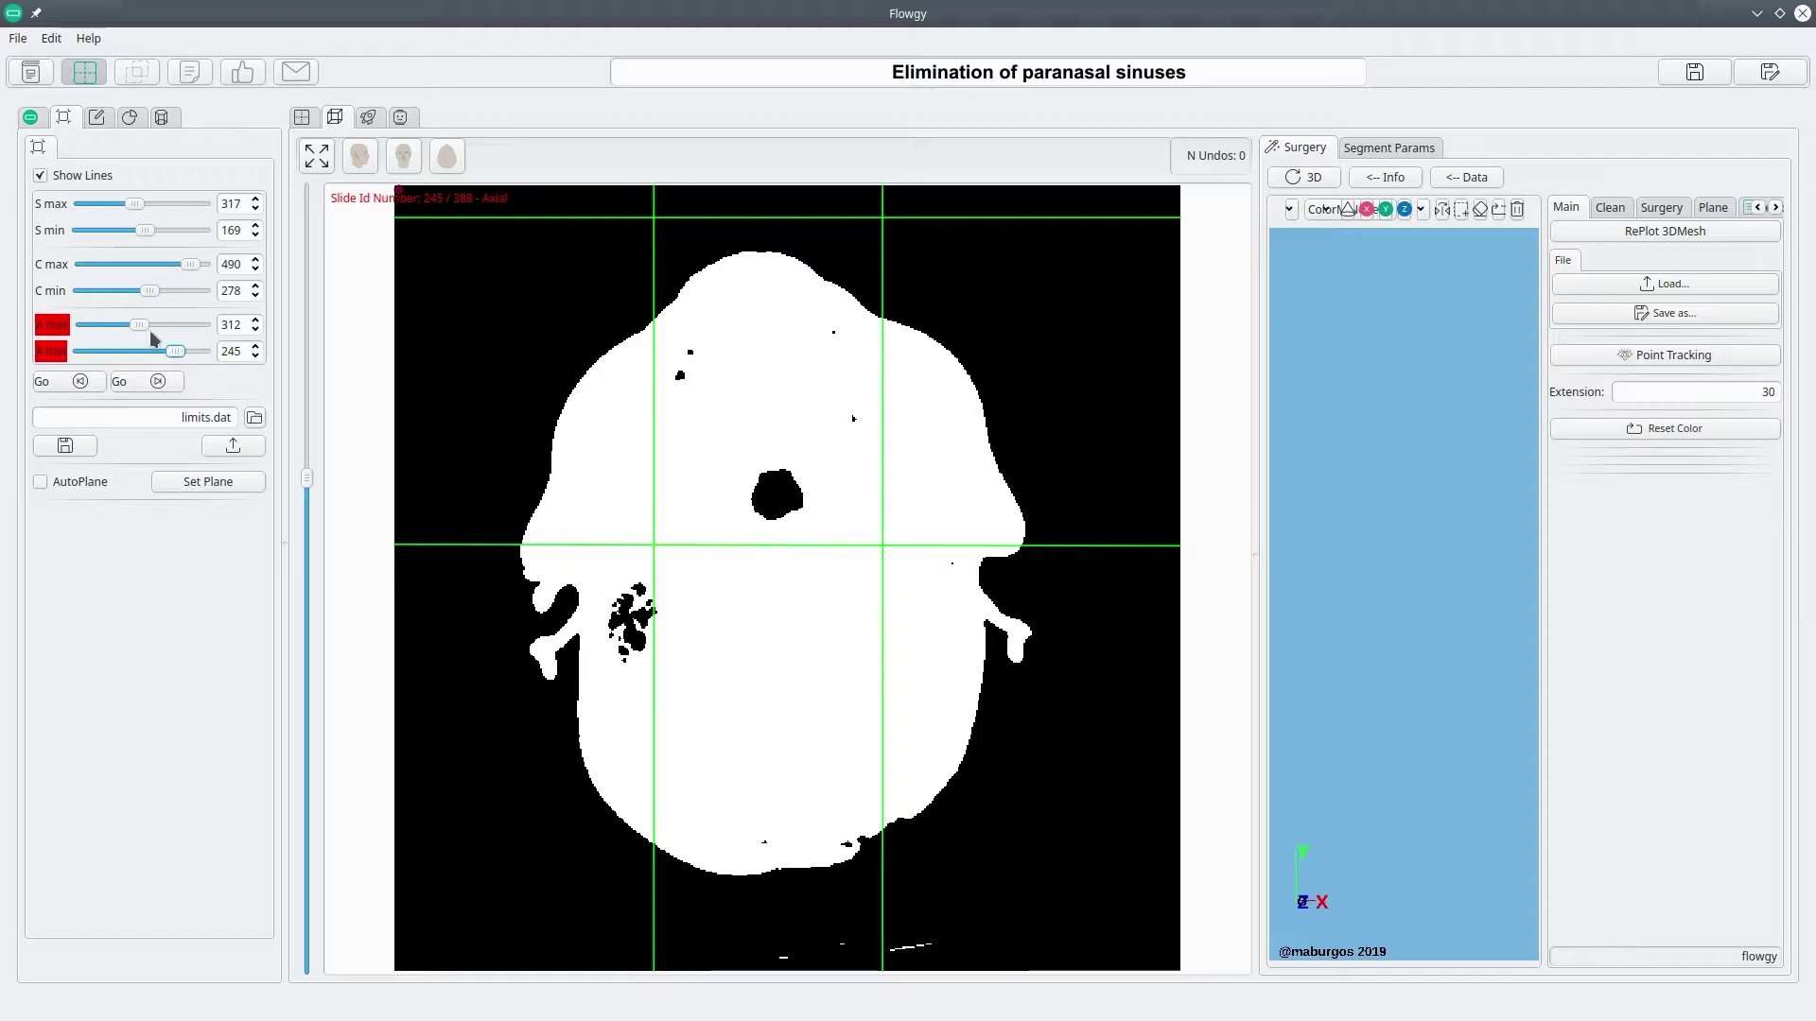
{"action": "key", "text": "Left"}
{"action": "key", "text": "Left"}
{"action": "key", "text": "Left"}
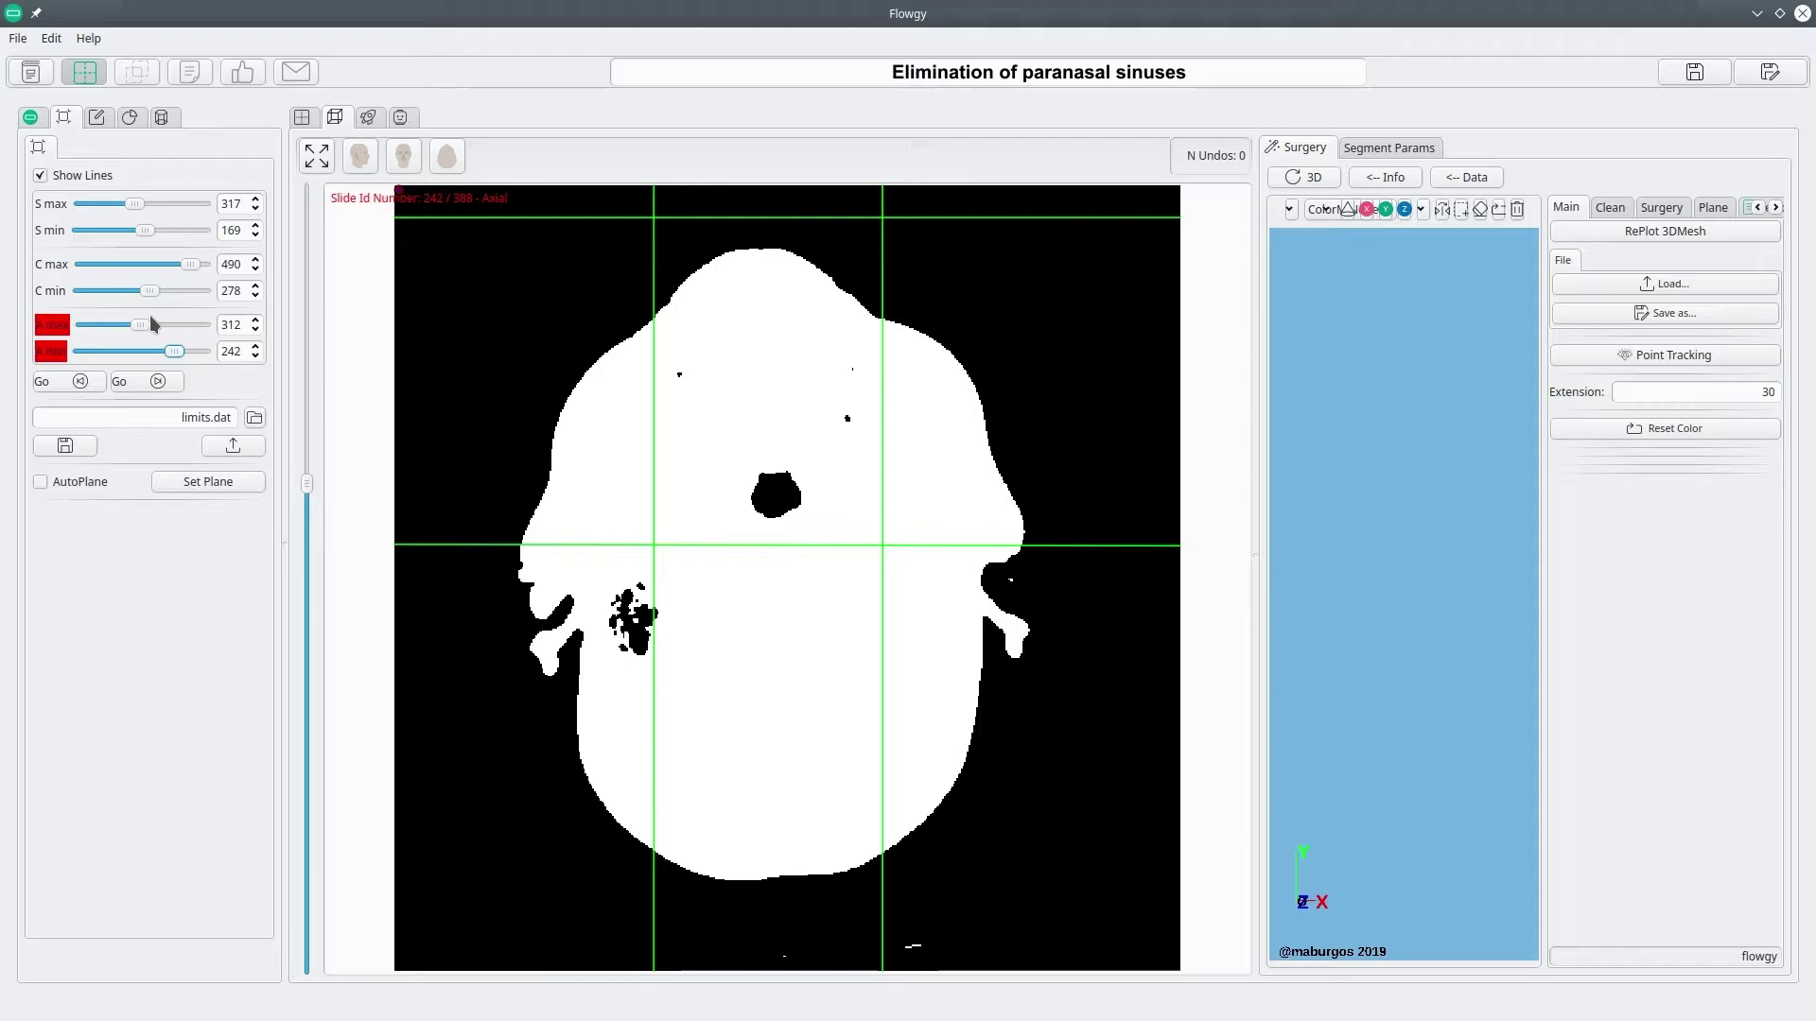
{"action": "left_click_drag", "start_coordinate": [135, 204], "coordinate": [140, 210]}
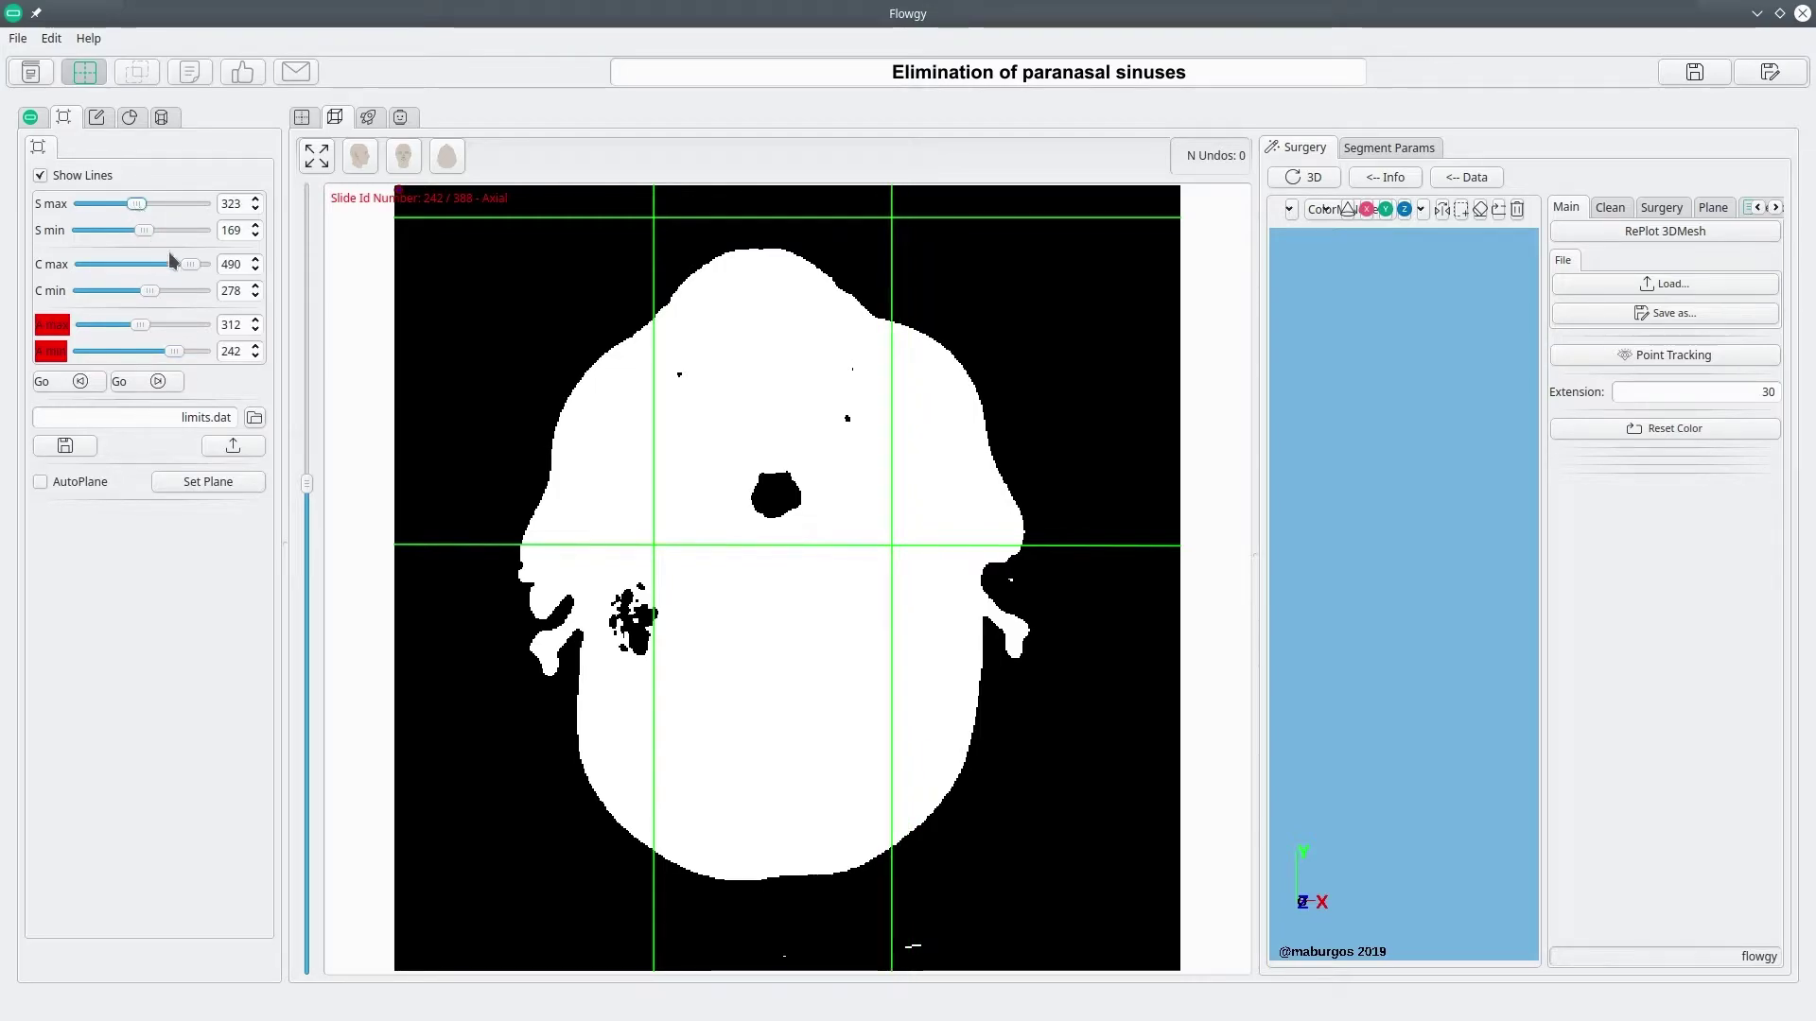
{"action": "left_click_drag", "start_coordinate": [187, 268], "coordinate": [162, 296]}
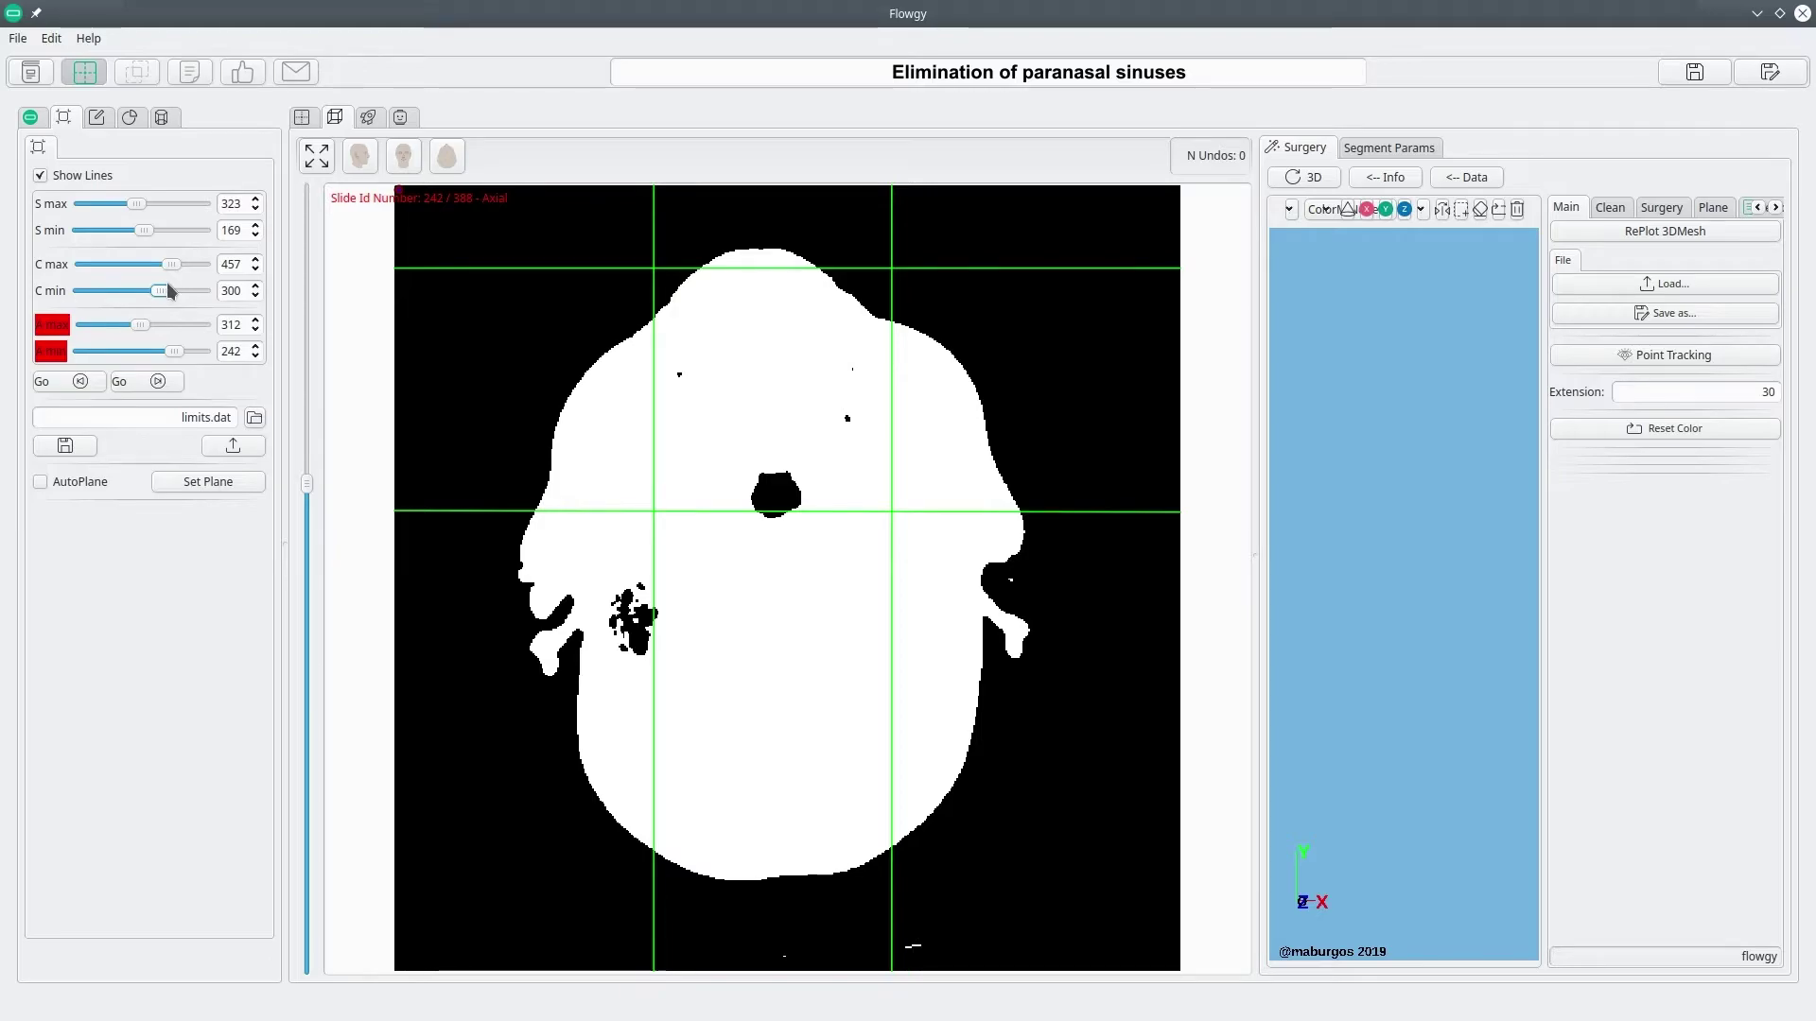
Start sinus recognition and add seeds in the two large outer cavities, one on each side of axial slice 35.
{"action": "left_click", "coordinate": [368, 117]}
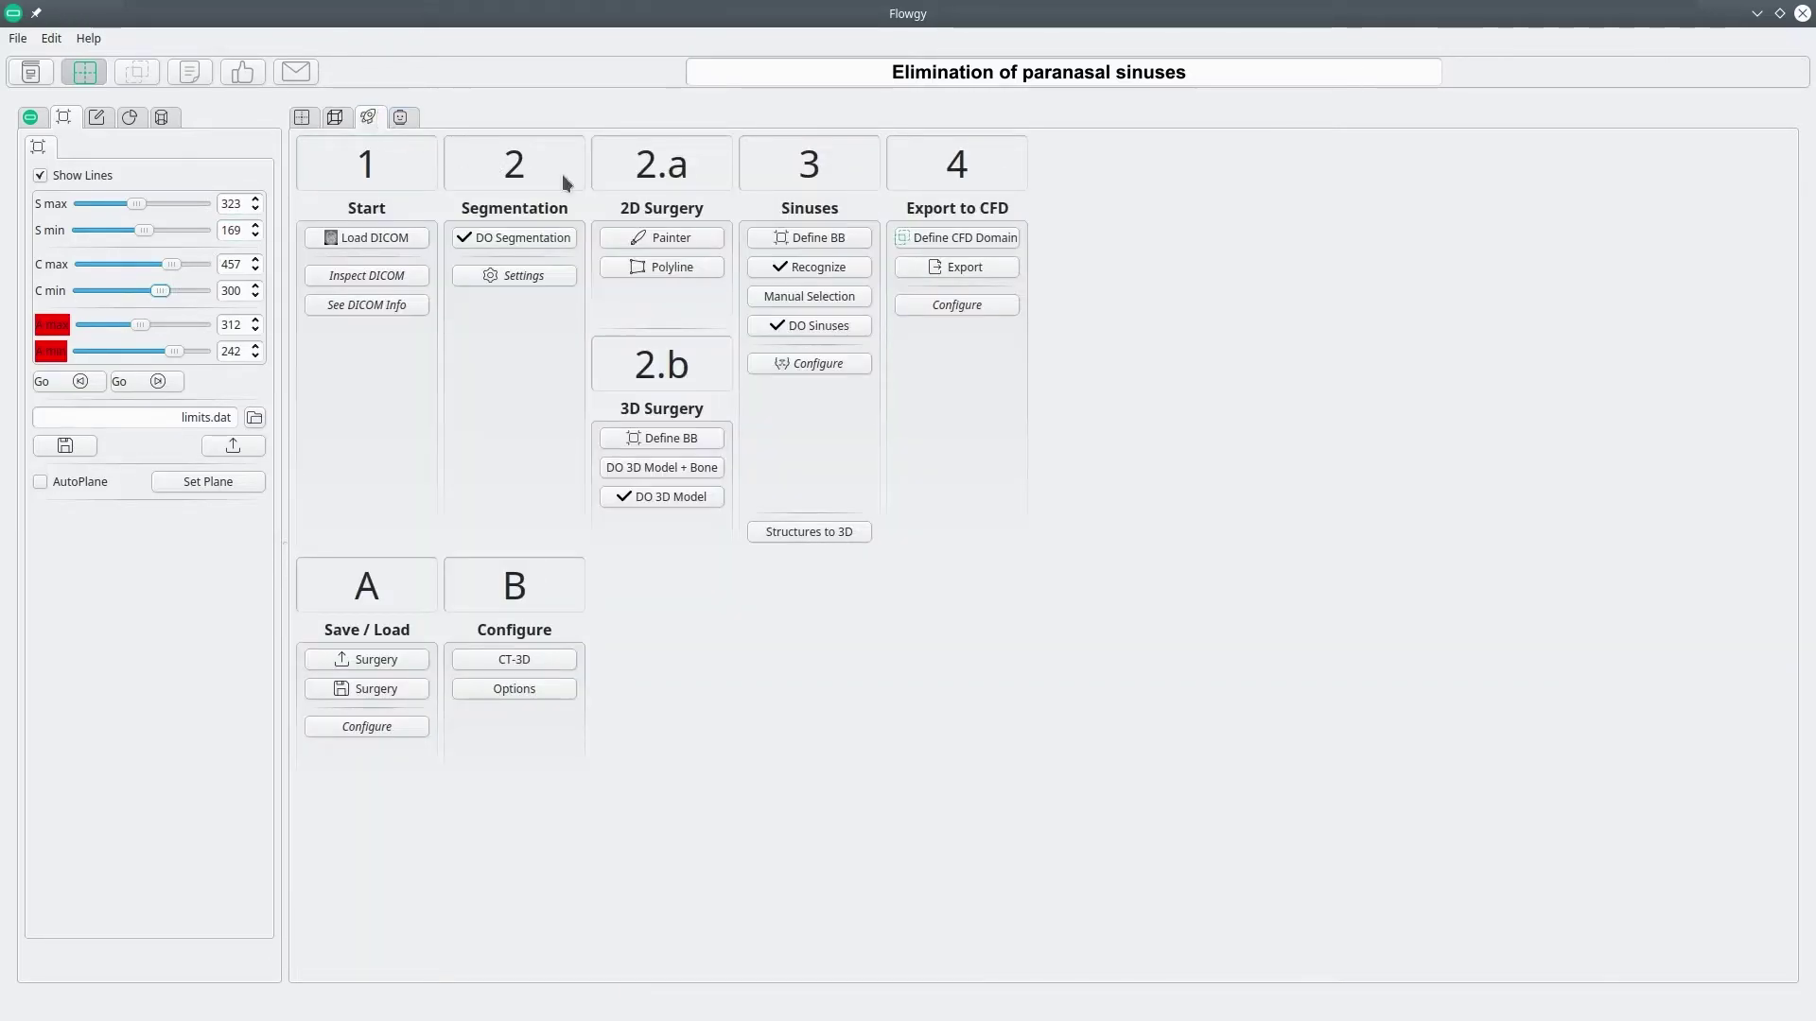
{"action": "left_click", "coordinate": [819, 271]}
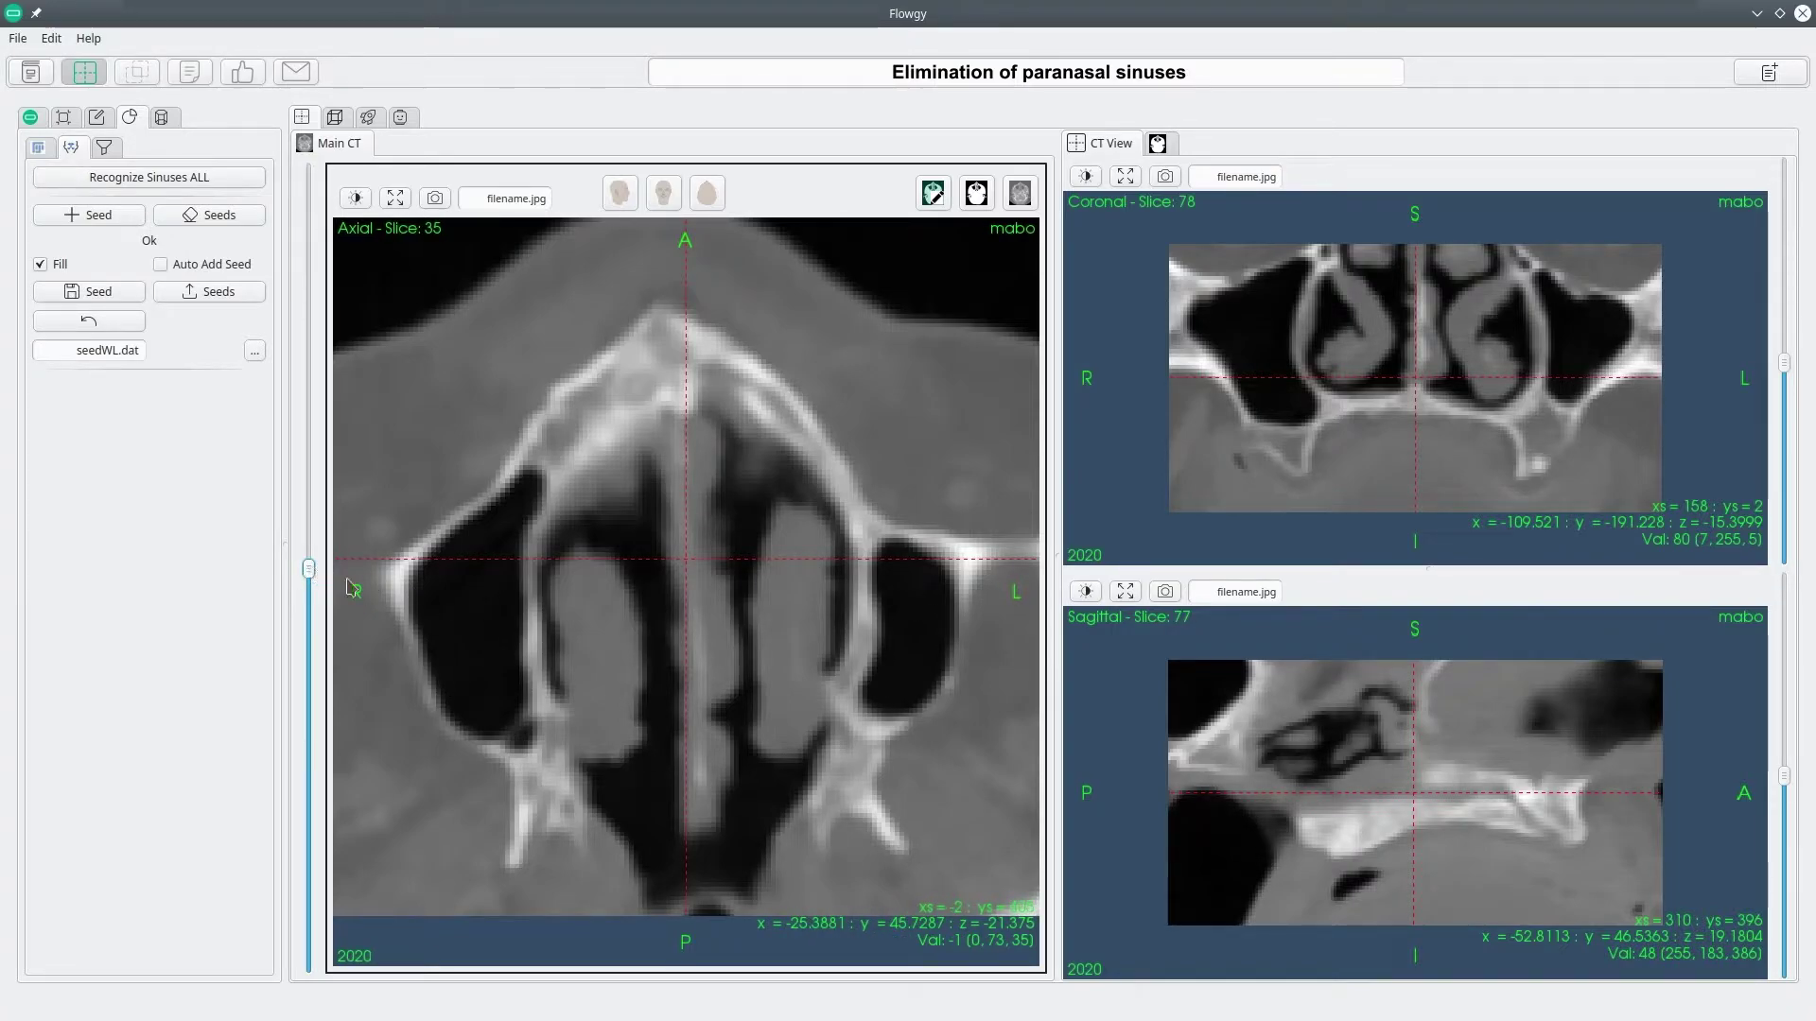
{"action": "left_click", "coordinate": [468, 620]}
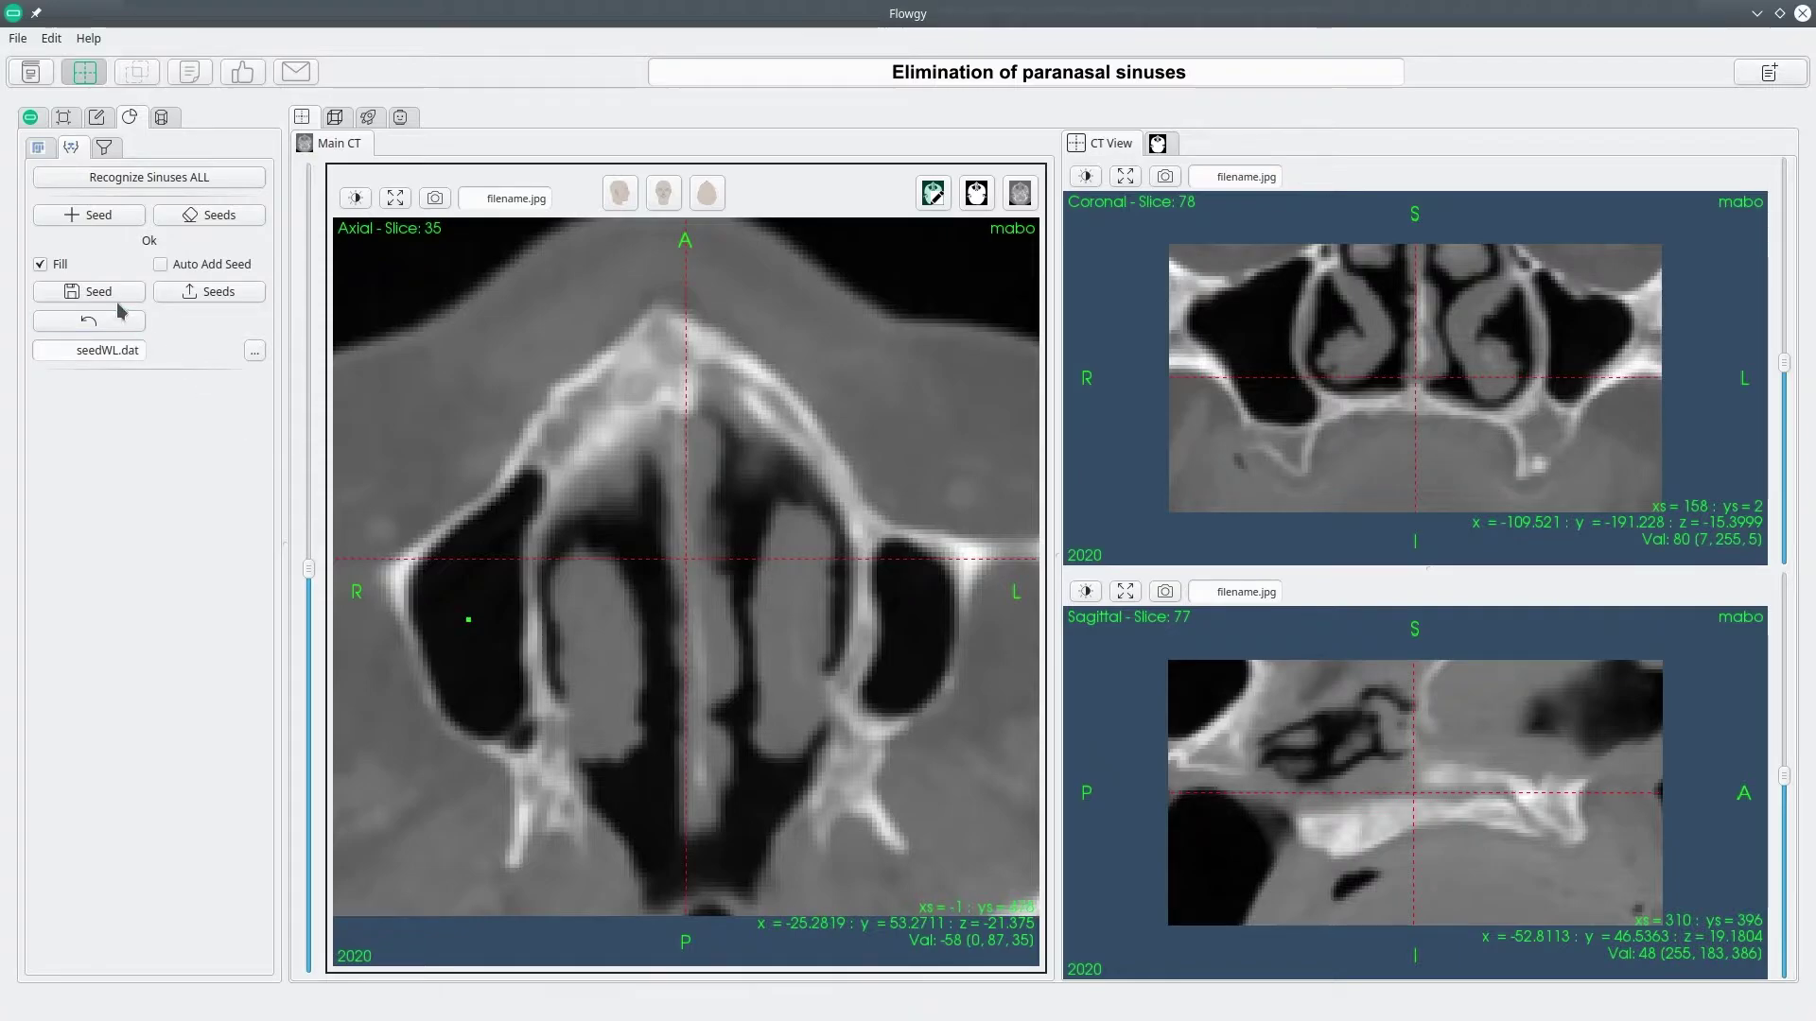
{"action": "left_click", "coordinate": [87, 216]}
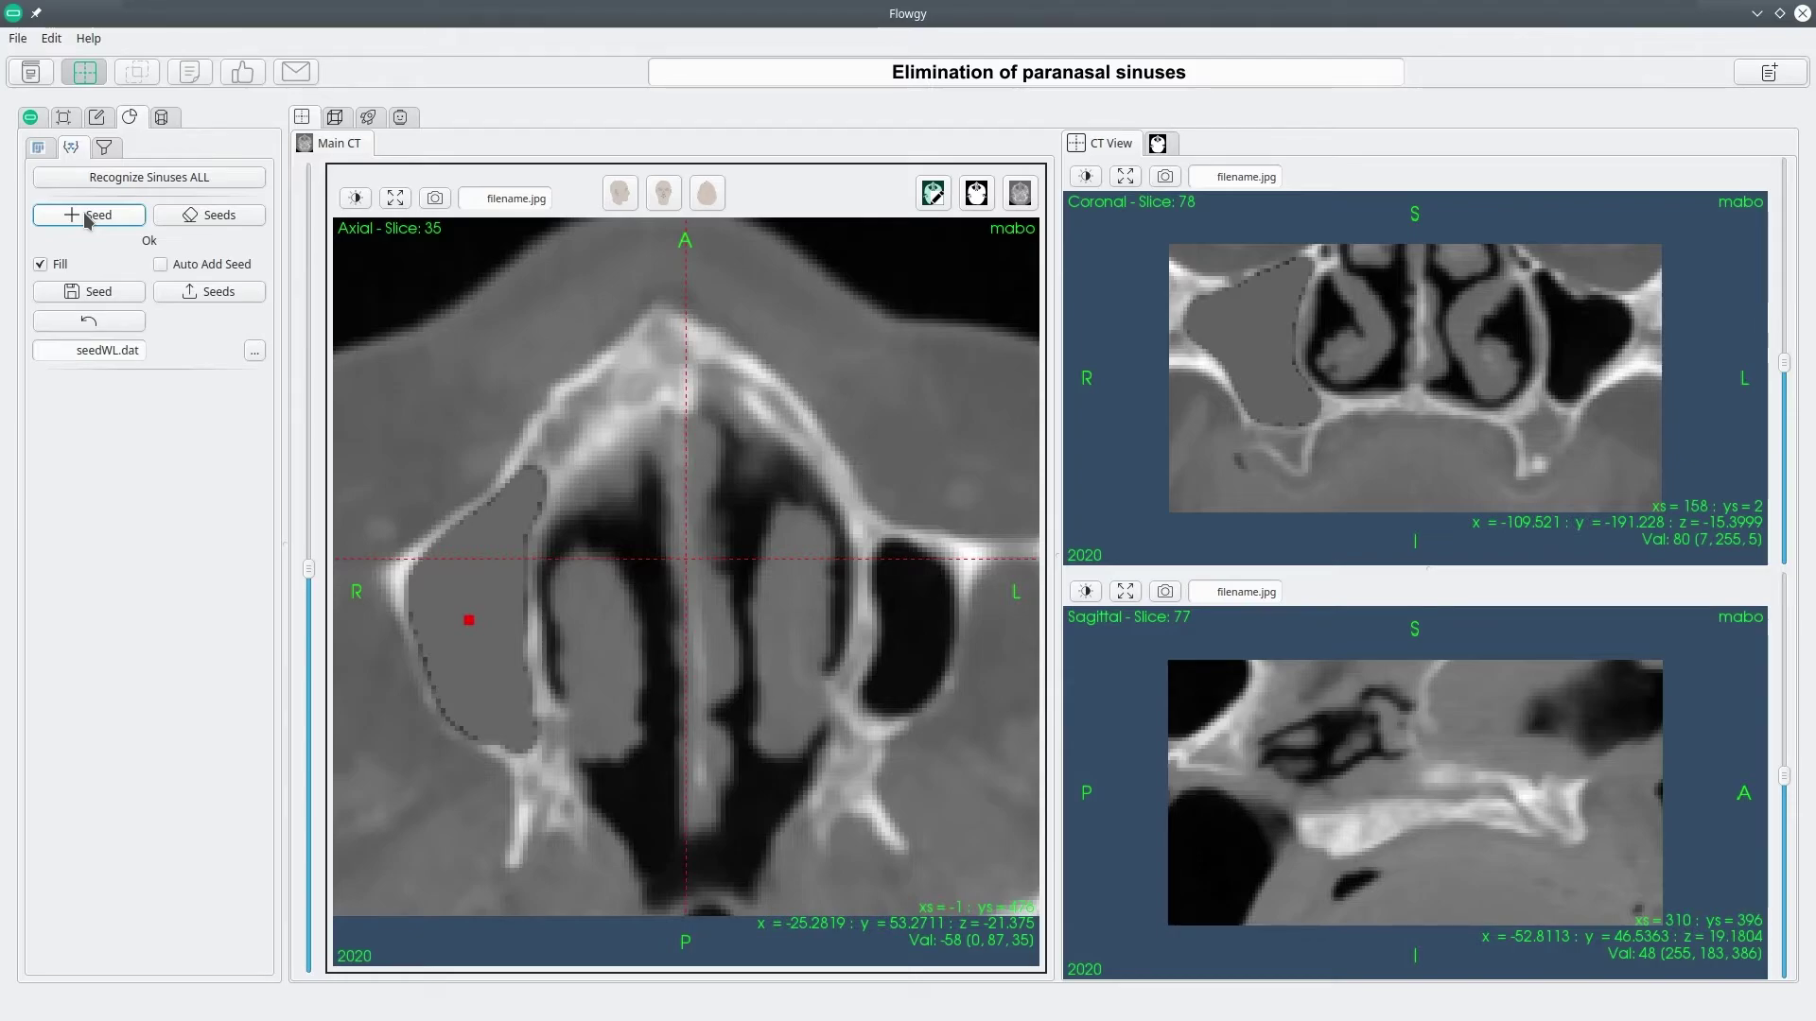
{"action": "left_click", "coordinate": [914, 630]}
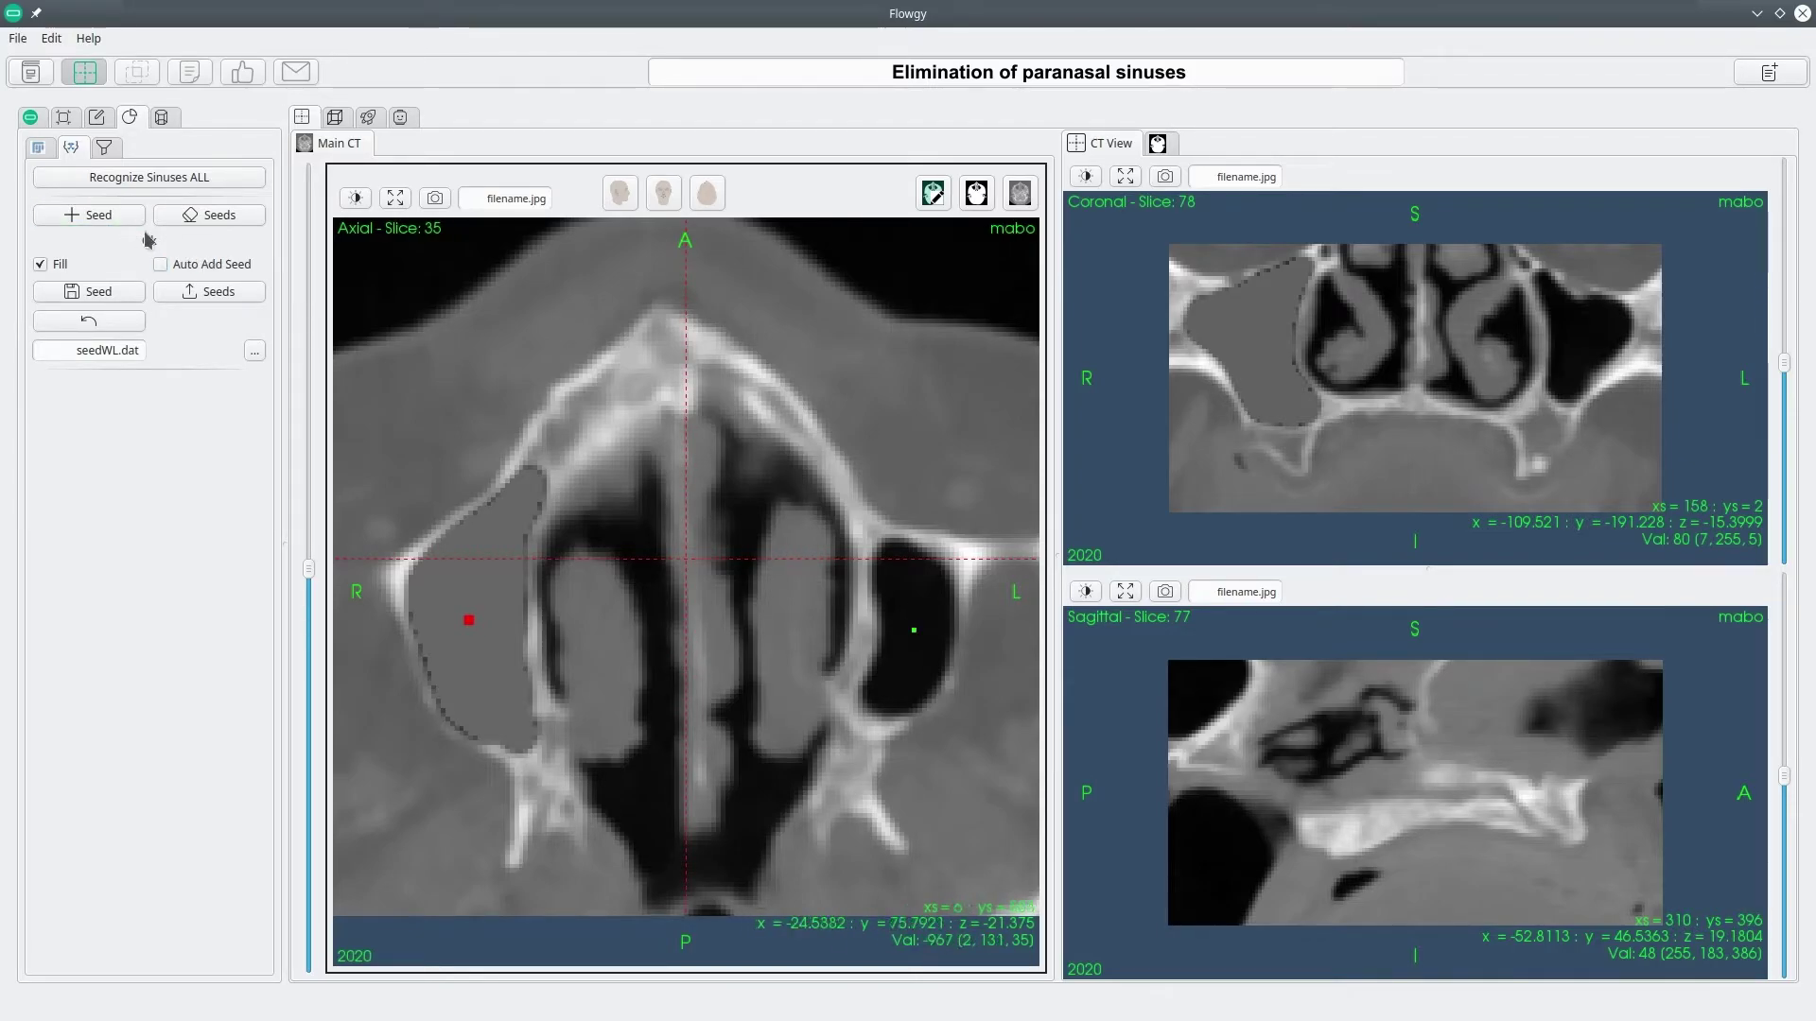
{"action": "left_click", "coordinate": [92, 218]}
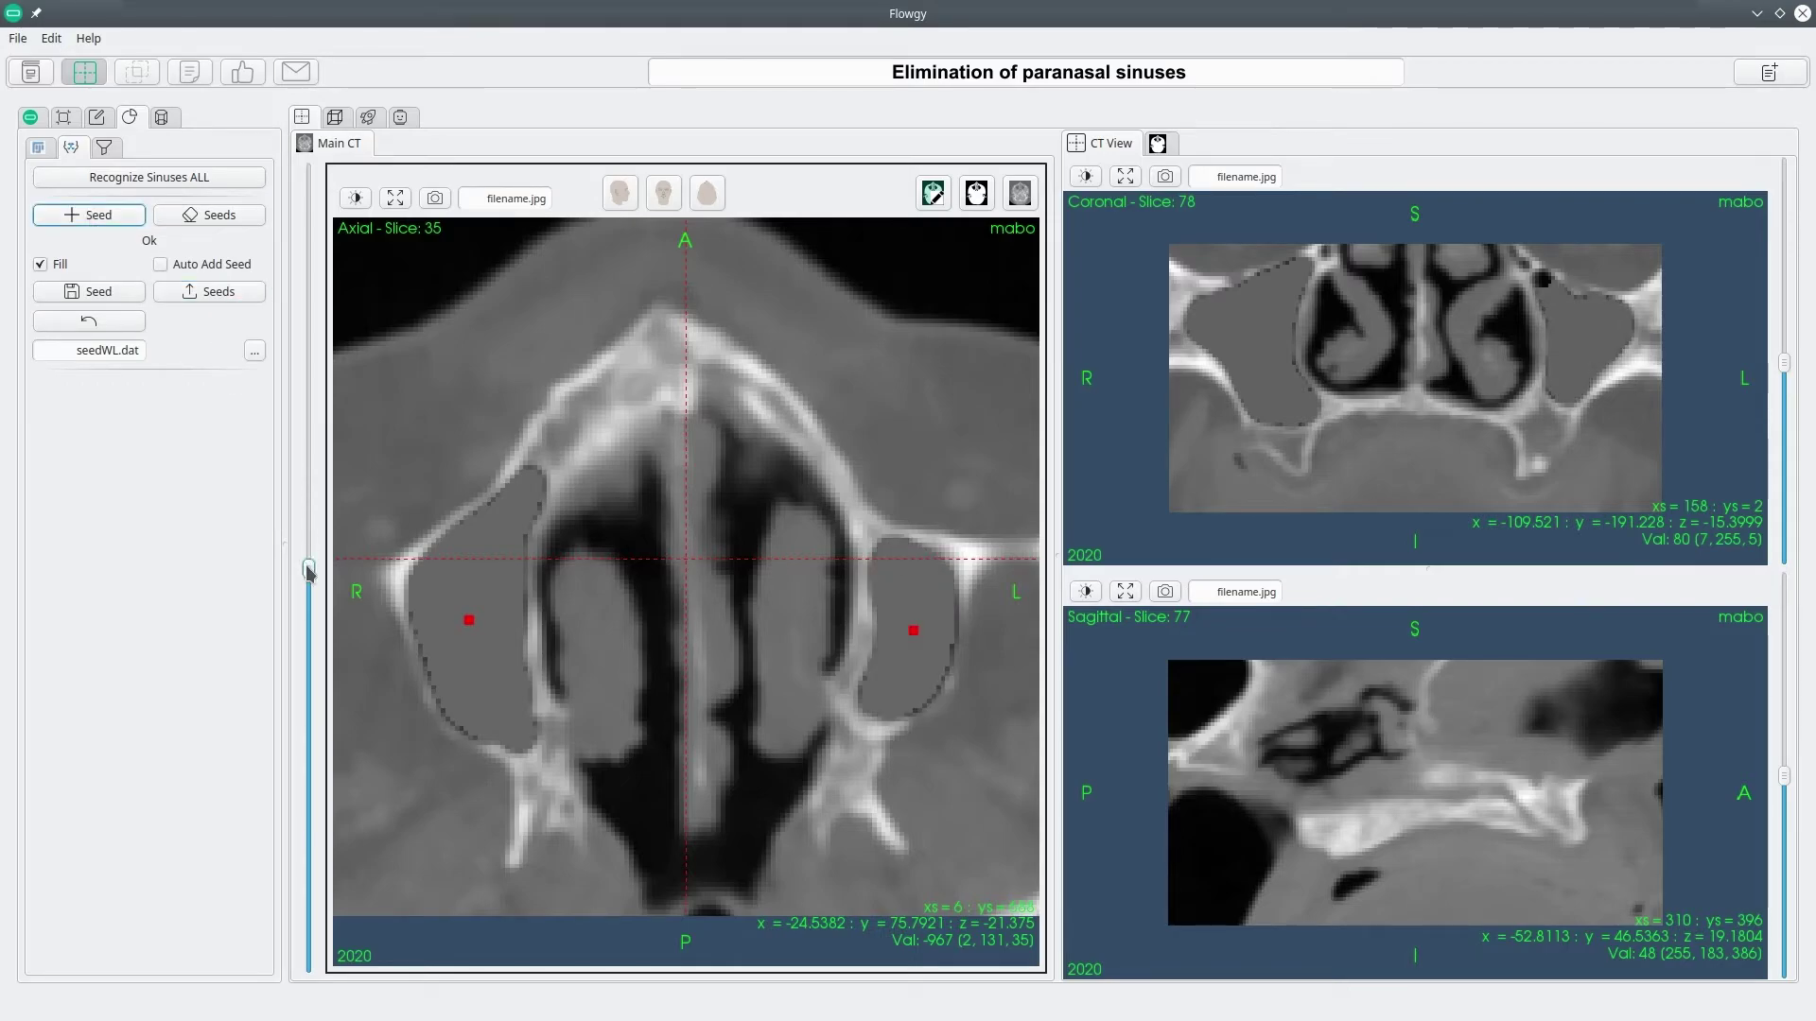
Enable automatic seed adding and seed the two smaller cavities just inside the filled sinuses on axial slice 52.
{"action": "left_click_drag", "start_coordinate": [309, 571], "coordinate": [309, 380]}
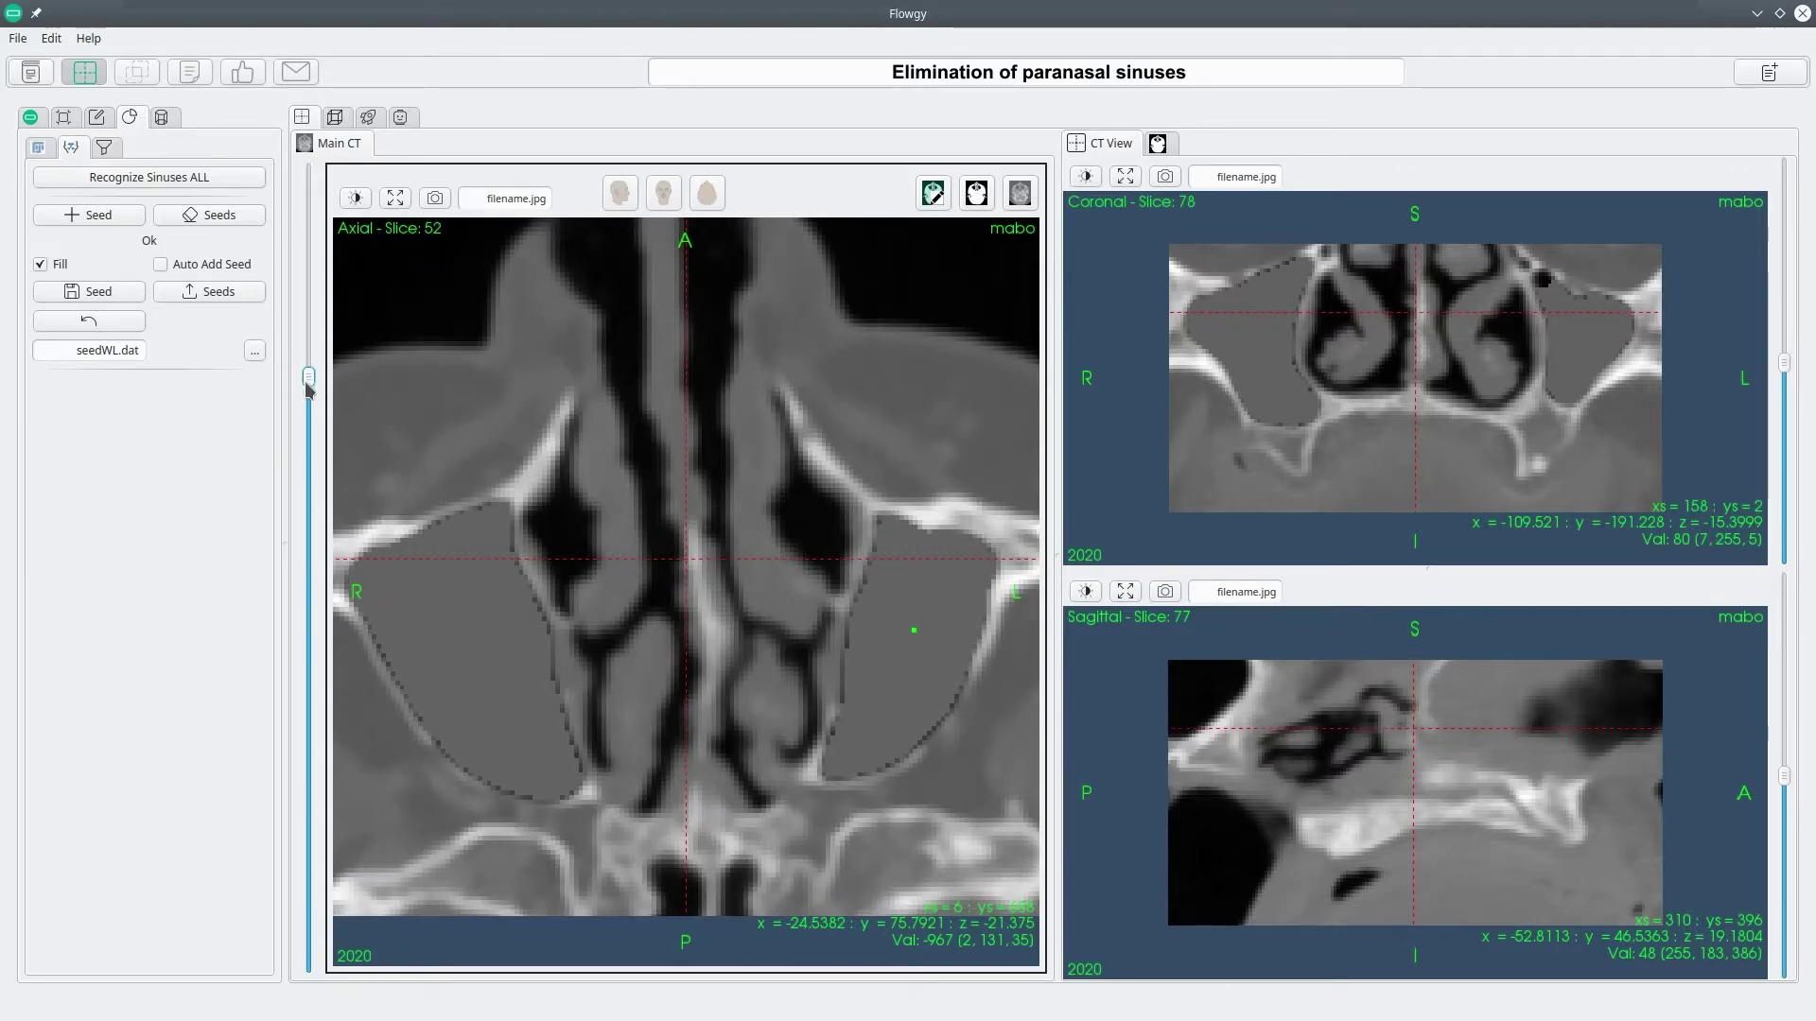
{"action": "left_click", "coordinate": [161, 264]}
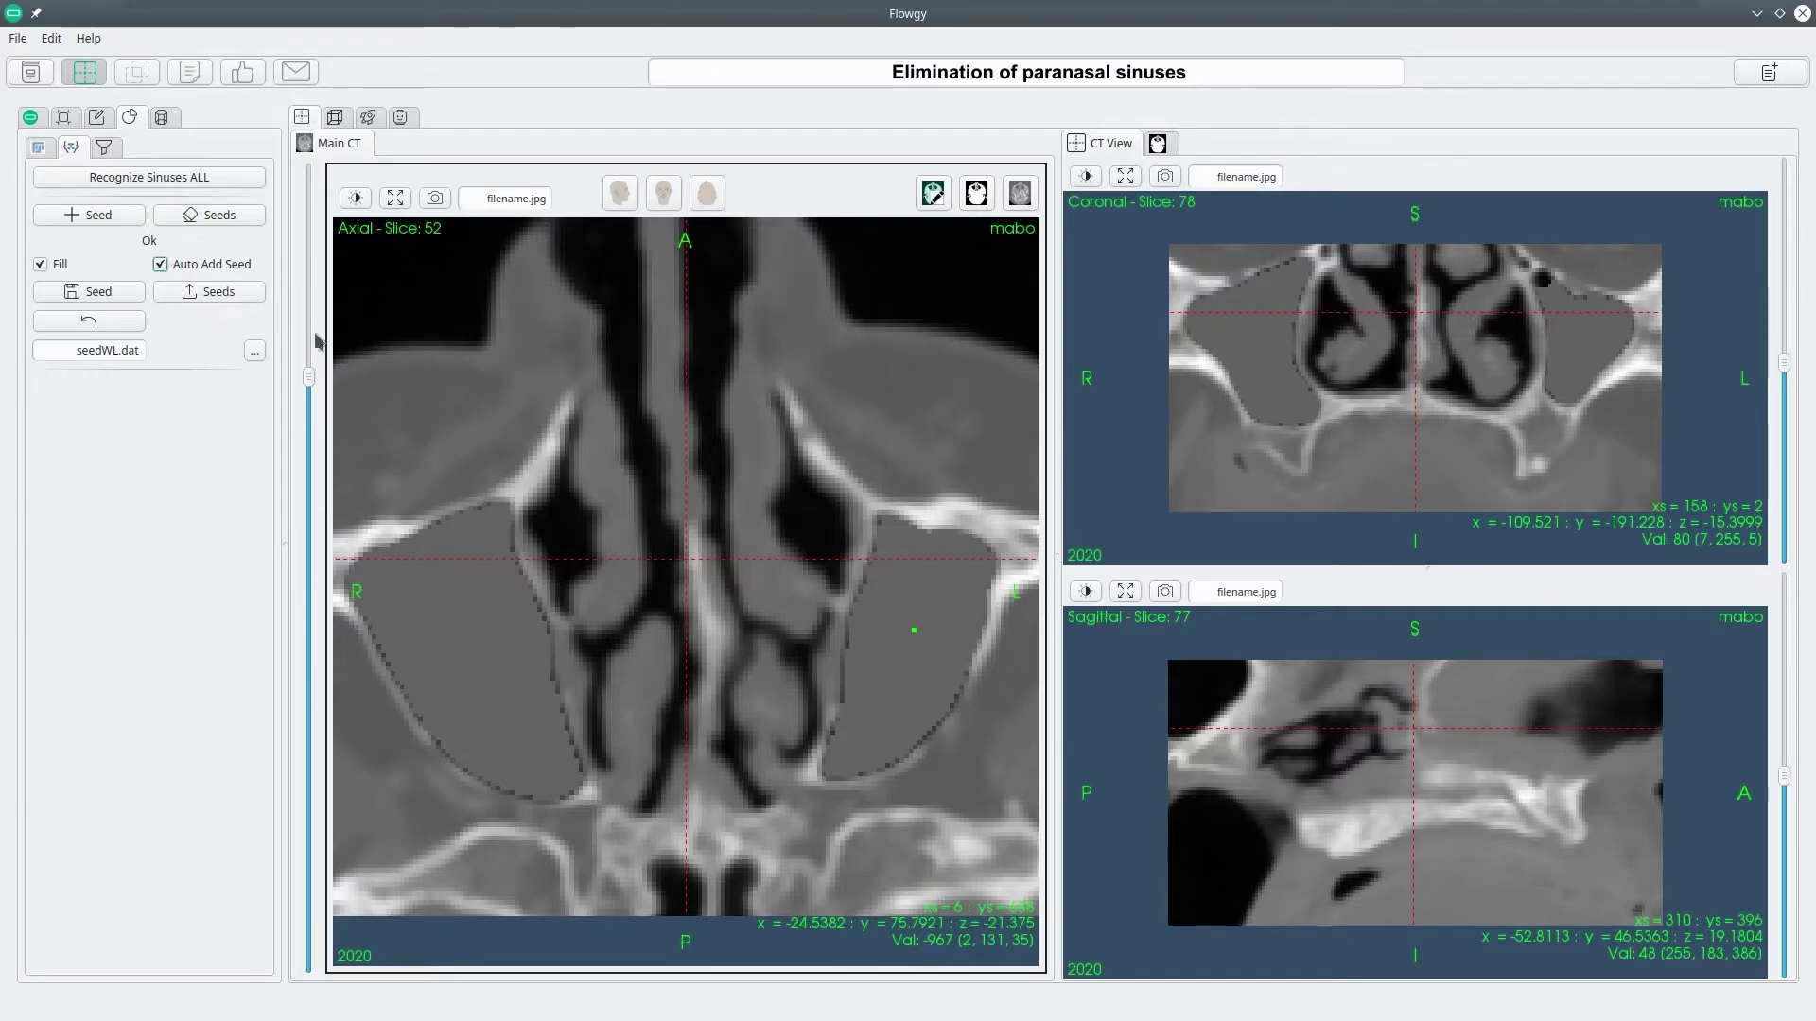
{"action": "left_click", "coordinate": [565, 536]}
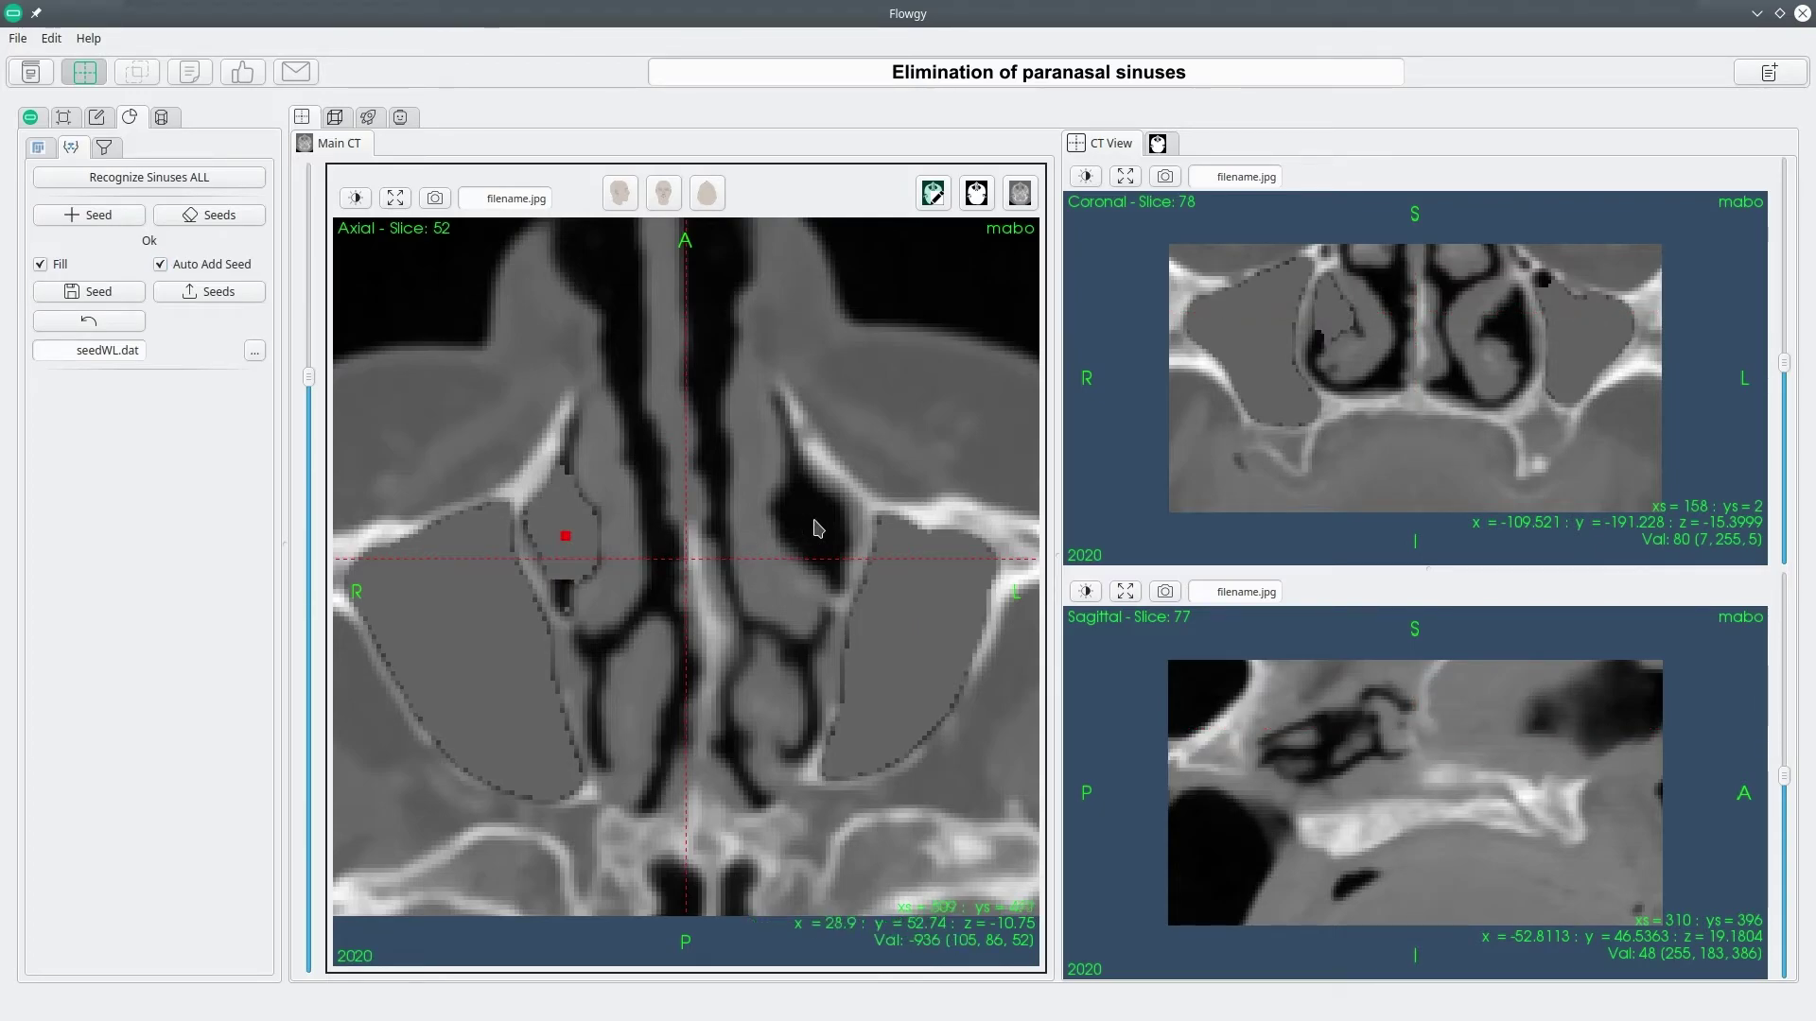
{"action": "left_click", "coordinate": [814, 527]}
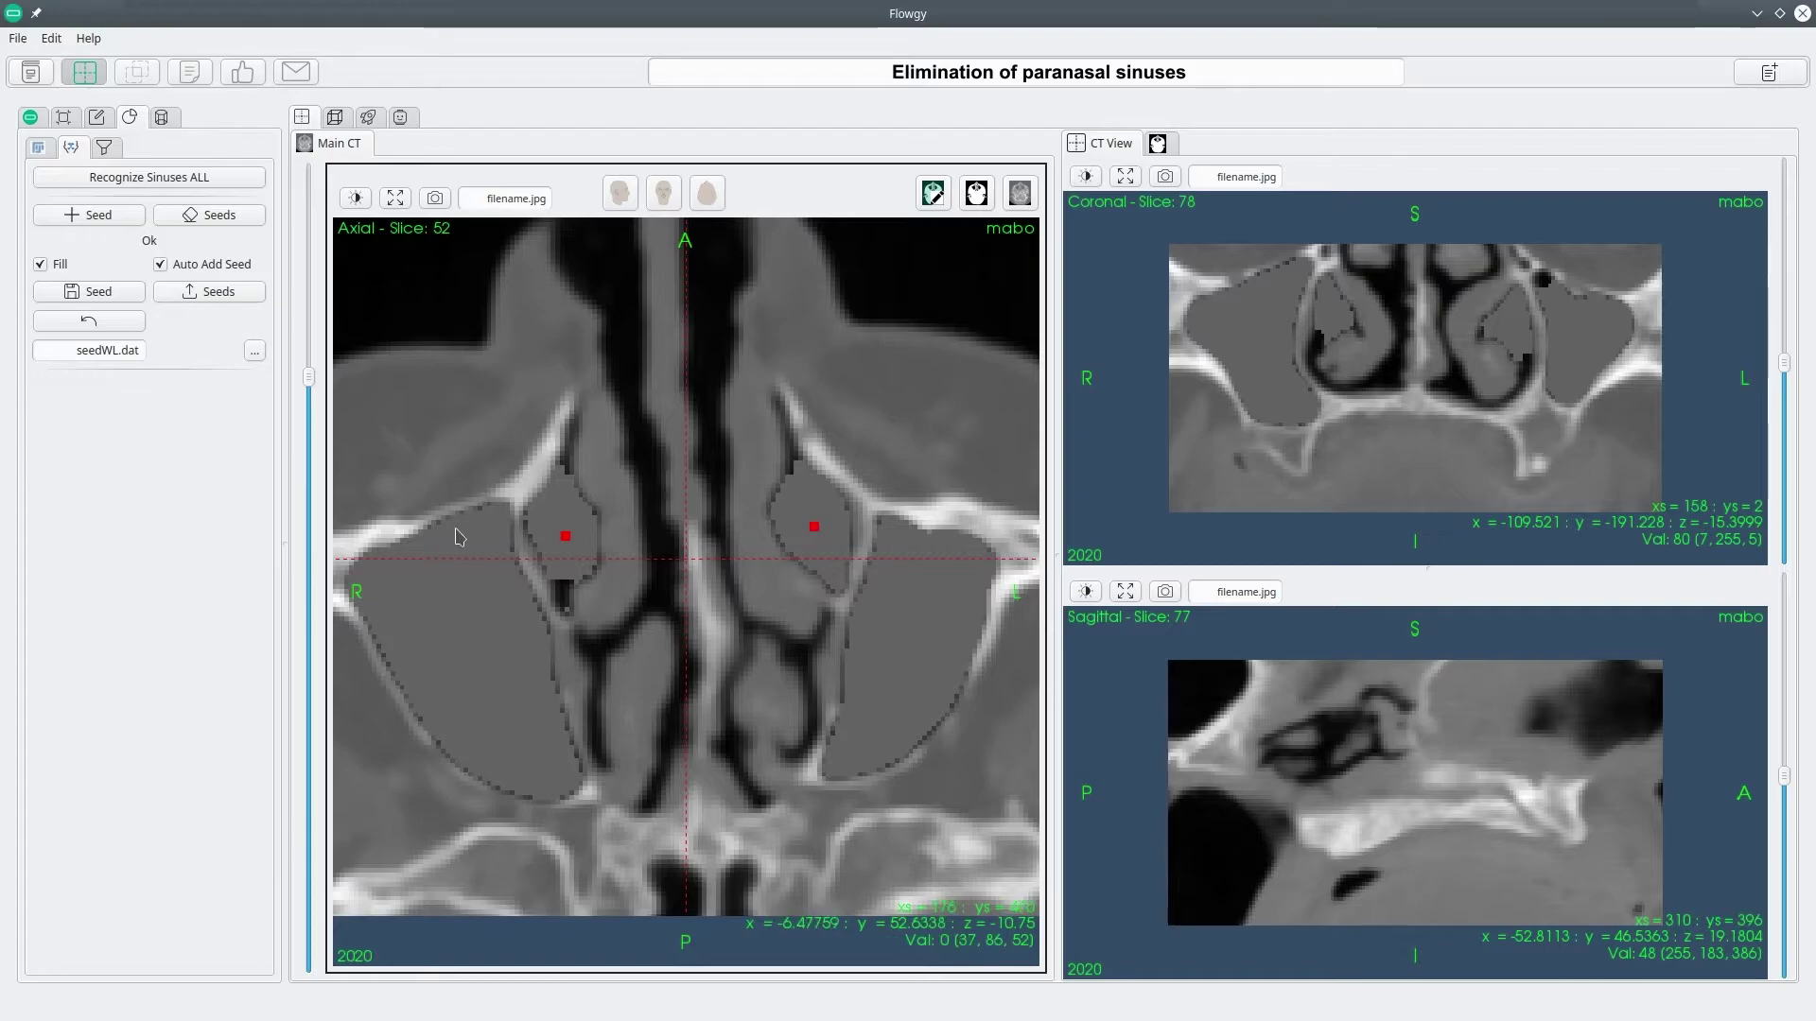
Undo the last seed in the patient's left inner cavity and seed that cavity again on coronal slice 76.
{"action": "left_click_drag", "start_coordinate": [308, 378], "coordinate": [305, 484]}
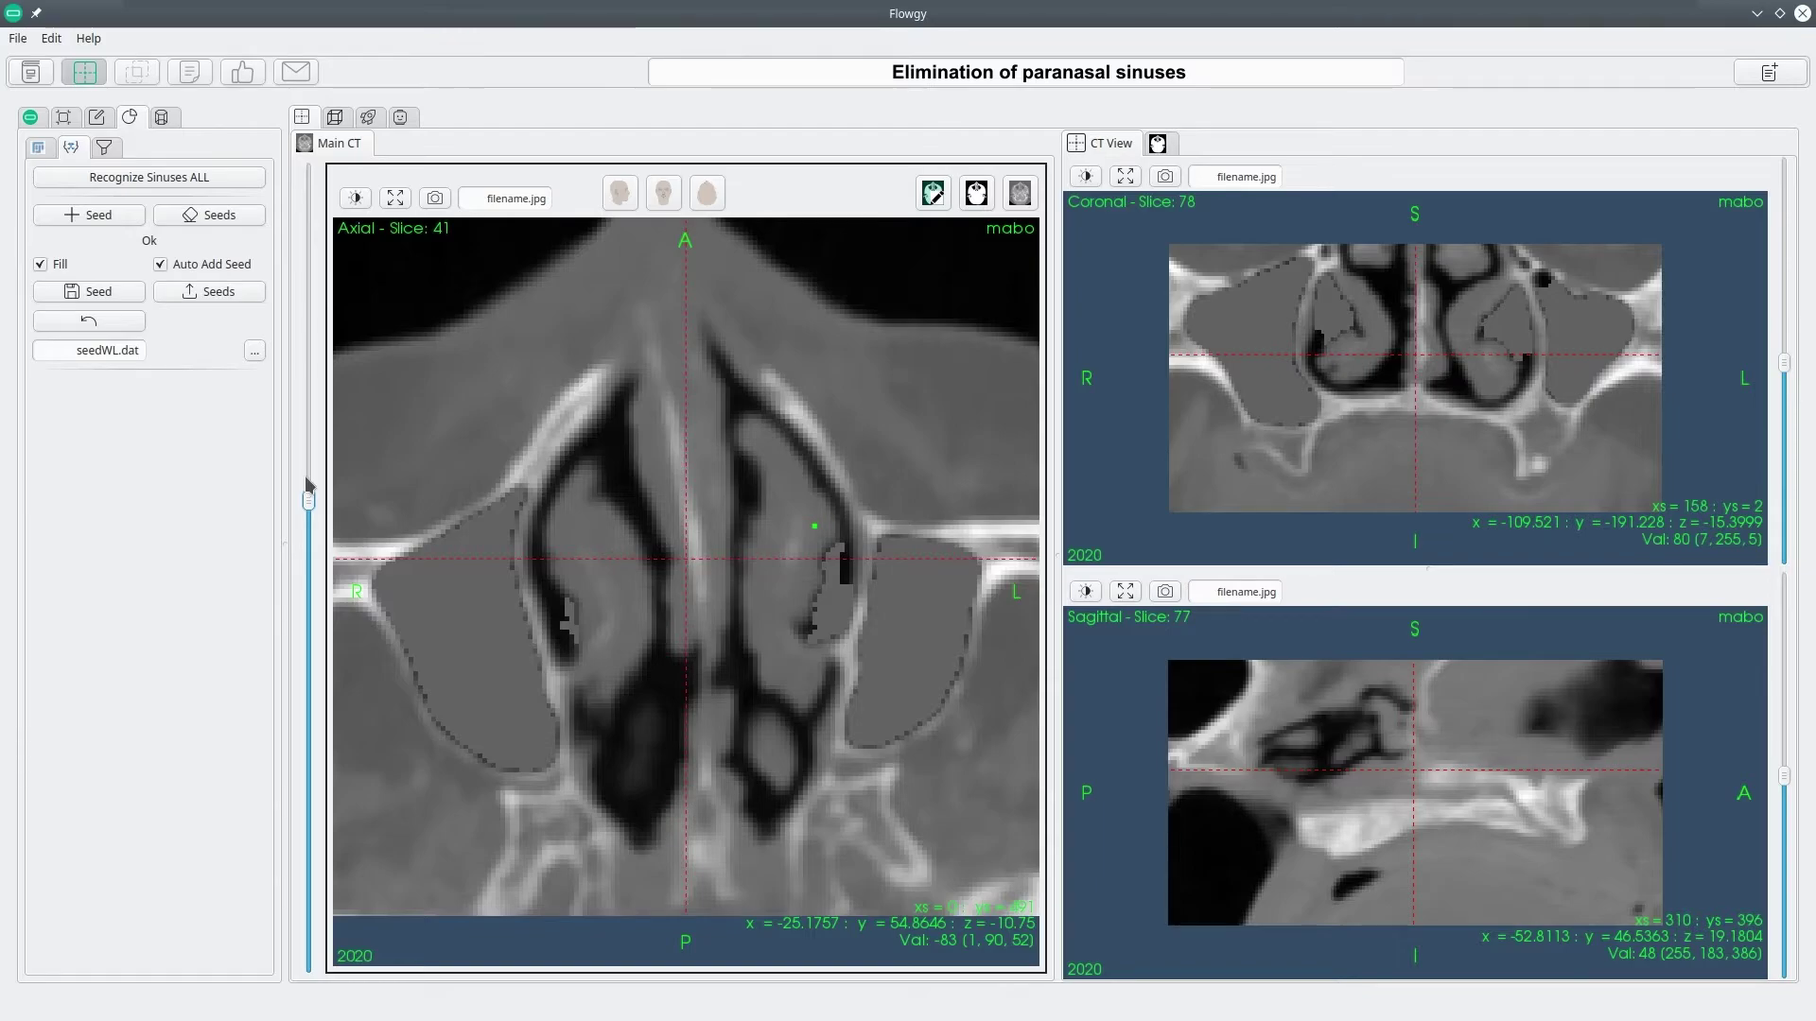
{"action": "left_click", "coordinate": [89, 321]}
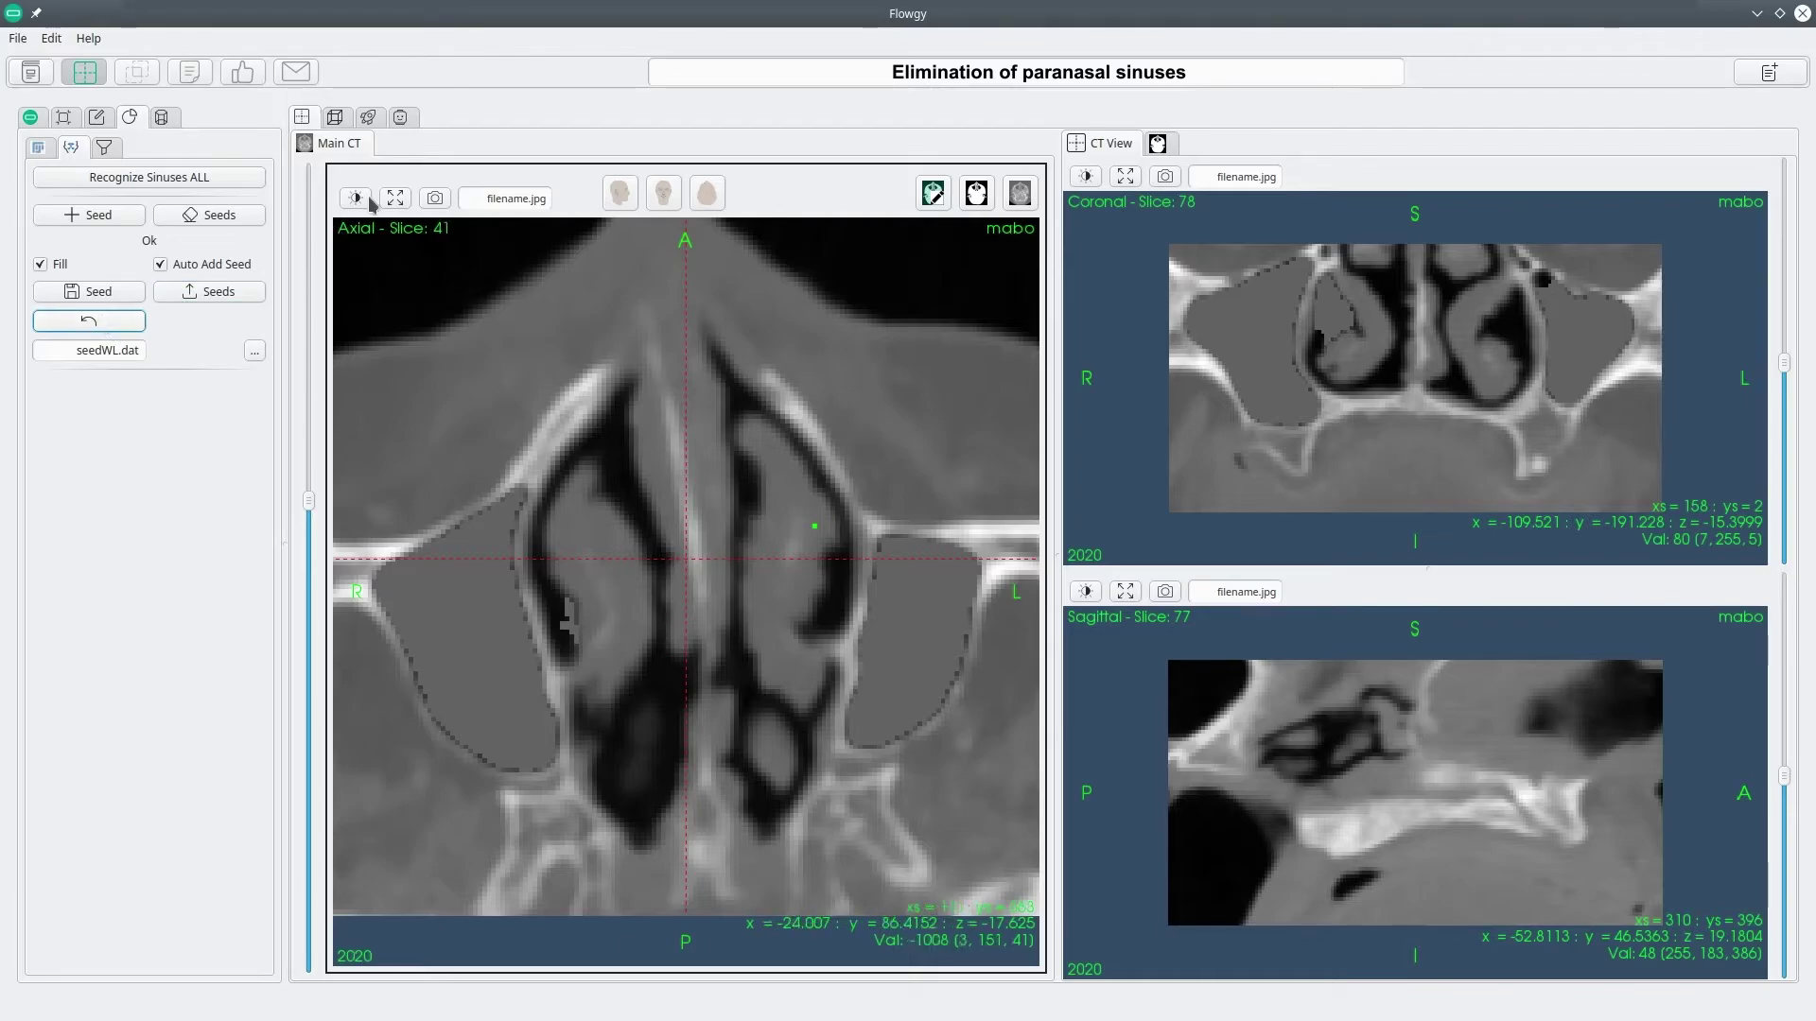
{"action": "left_click", "coordinate": [372, 120]}
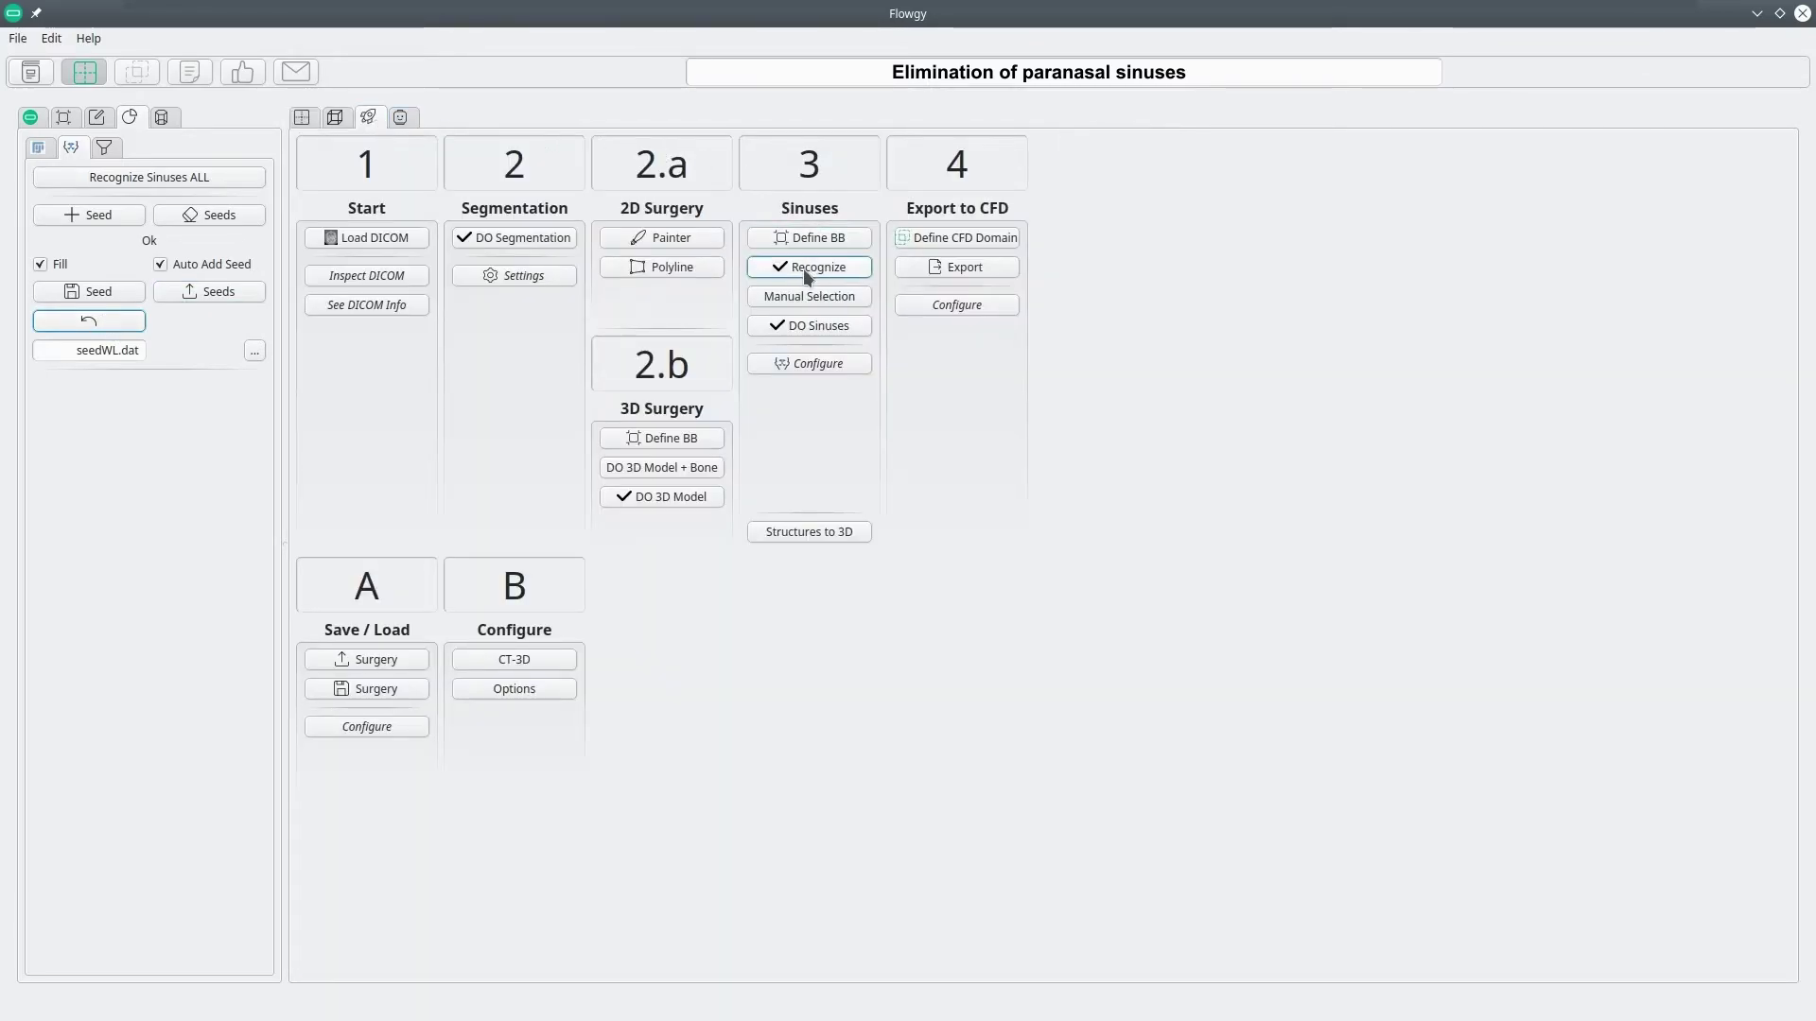
{"action": "left_click", "coordinate": [301, 117]}
{"action": "left_click", "coordinate": [302, 122]}
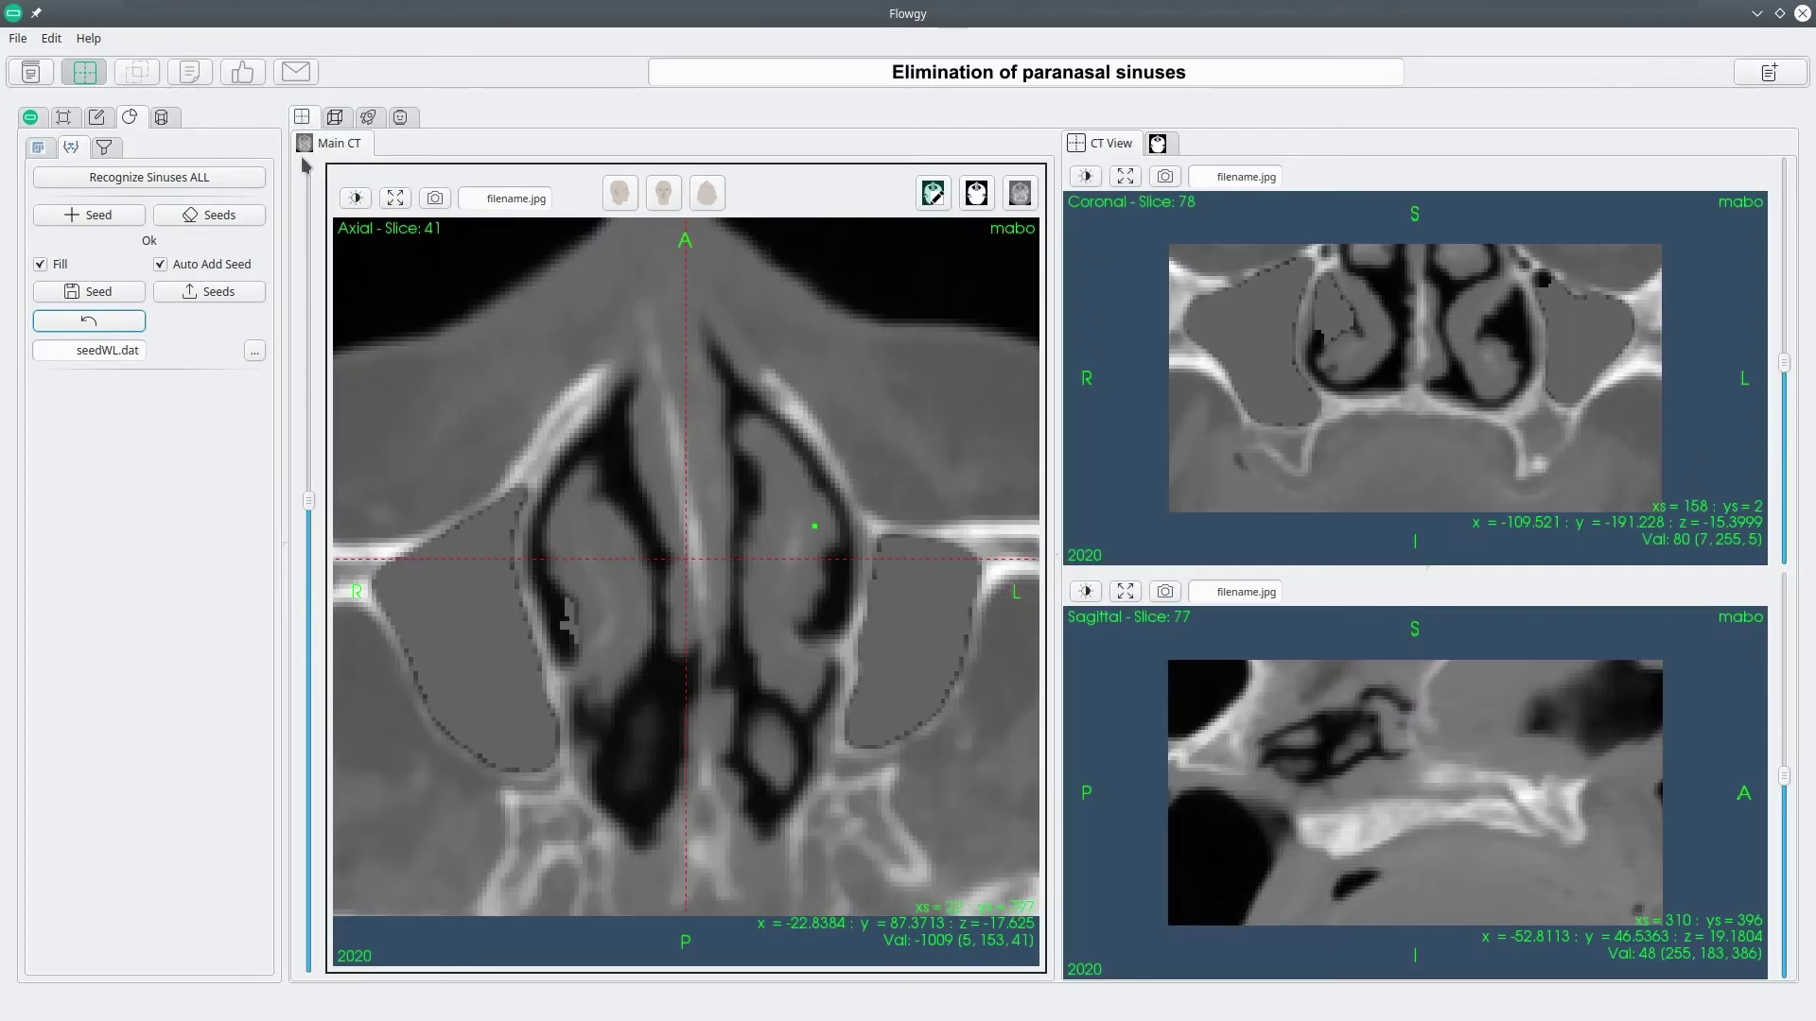
{"action": "left_click_drag", "start_coordinate": [306, 496], "coordinate": [309, 510]}
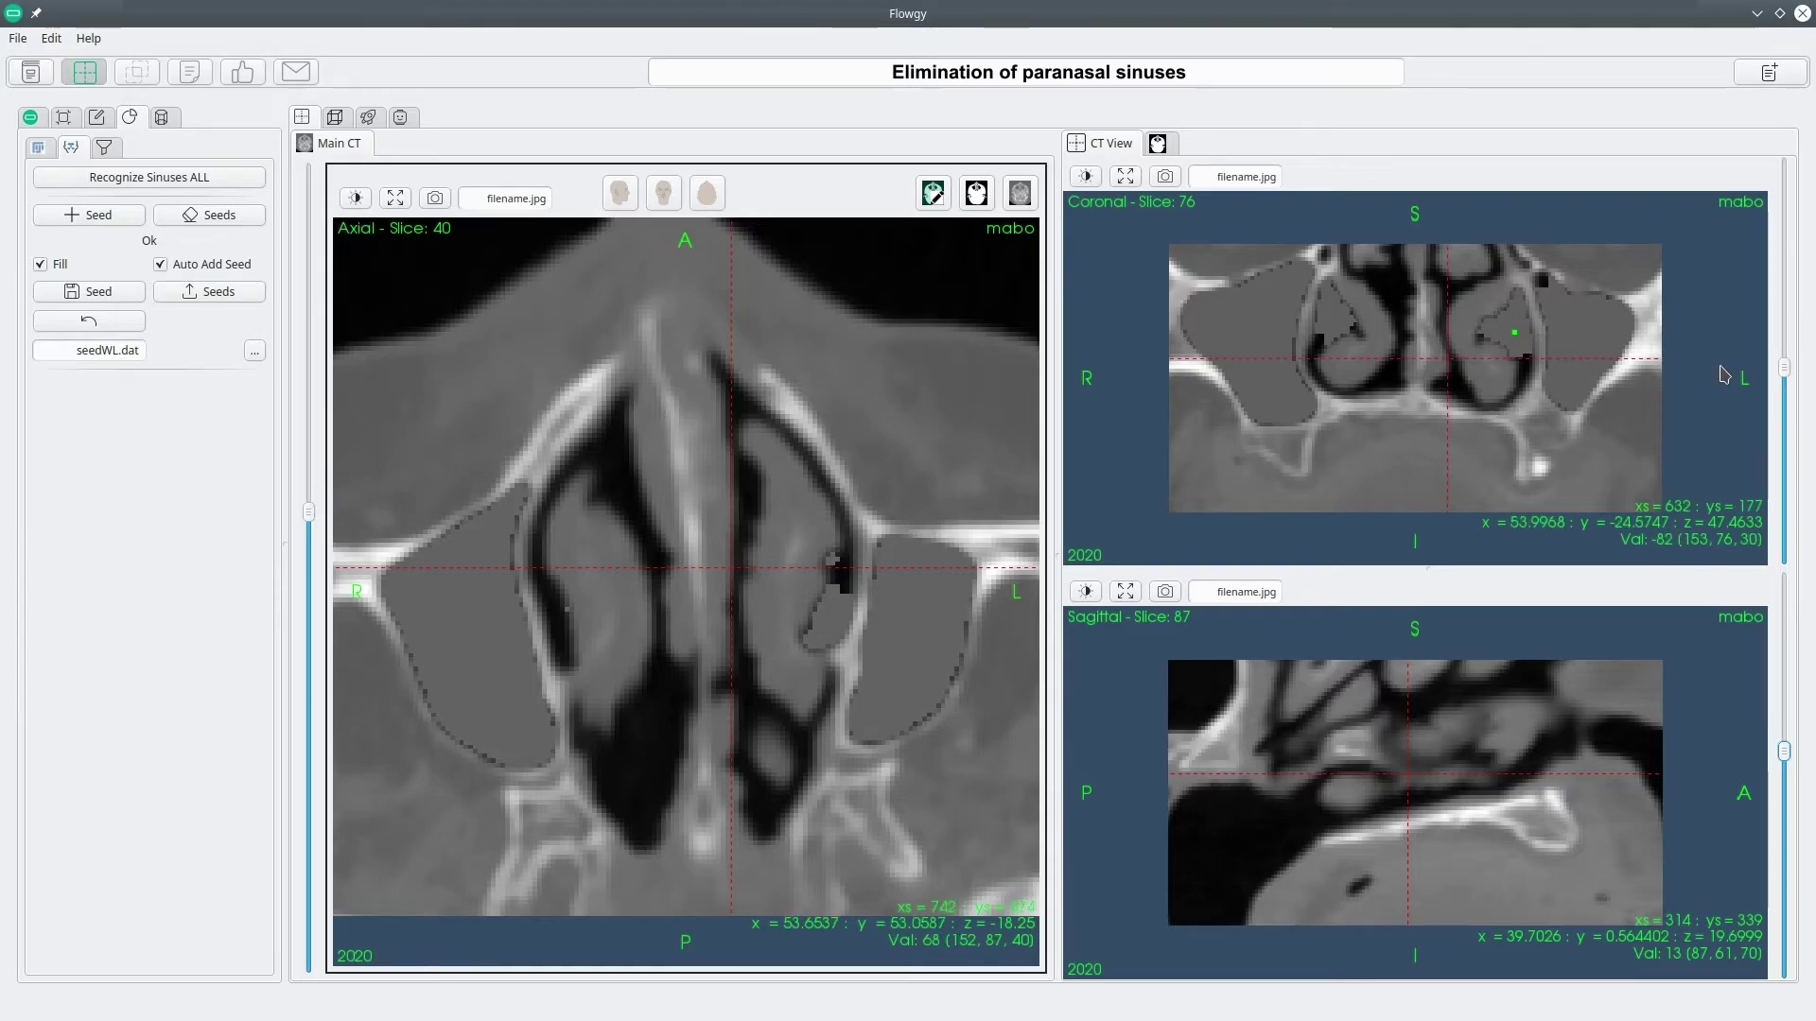
Try seeding the lower air passage beside the septum on coronal slice 81, and undo that seed.
{"action": "mouse_move", "coordinate": [1784, 367]}
{"action": "left_mouse_down"}
{"action": "mouse_move", "coordinate": [1785, 316]}
{"action": "mouse_move", "coordinate": [1784, 356]}
{"action": "left_mouse_up"}
{"action": "left_click", "coordinate": [1388, 375]}
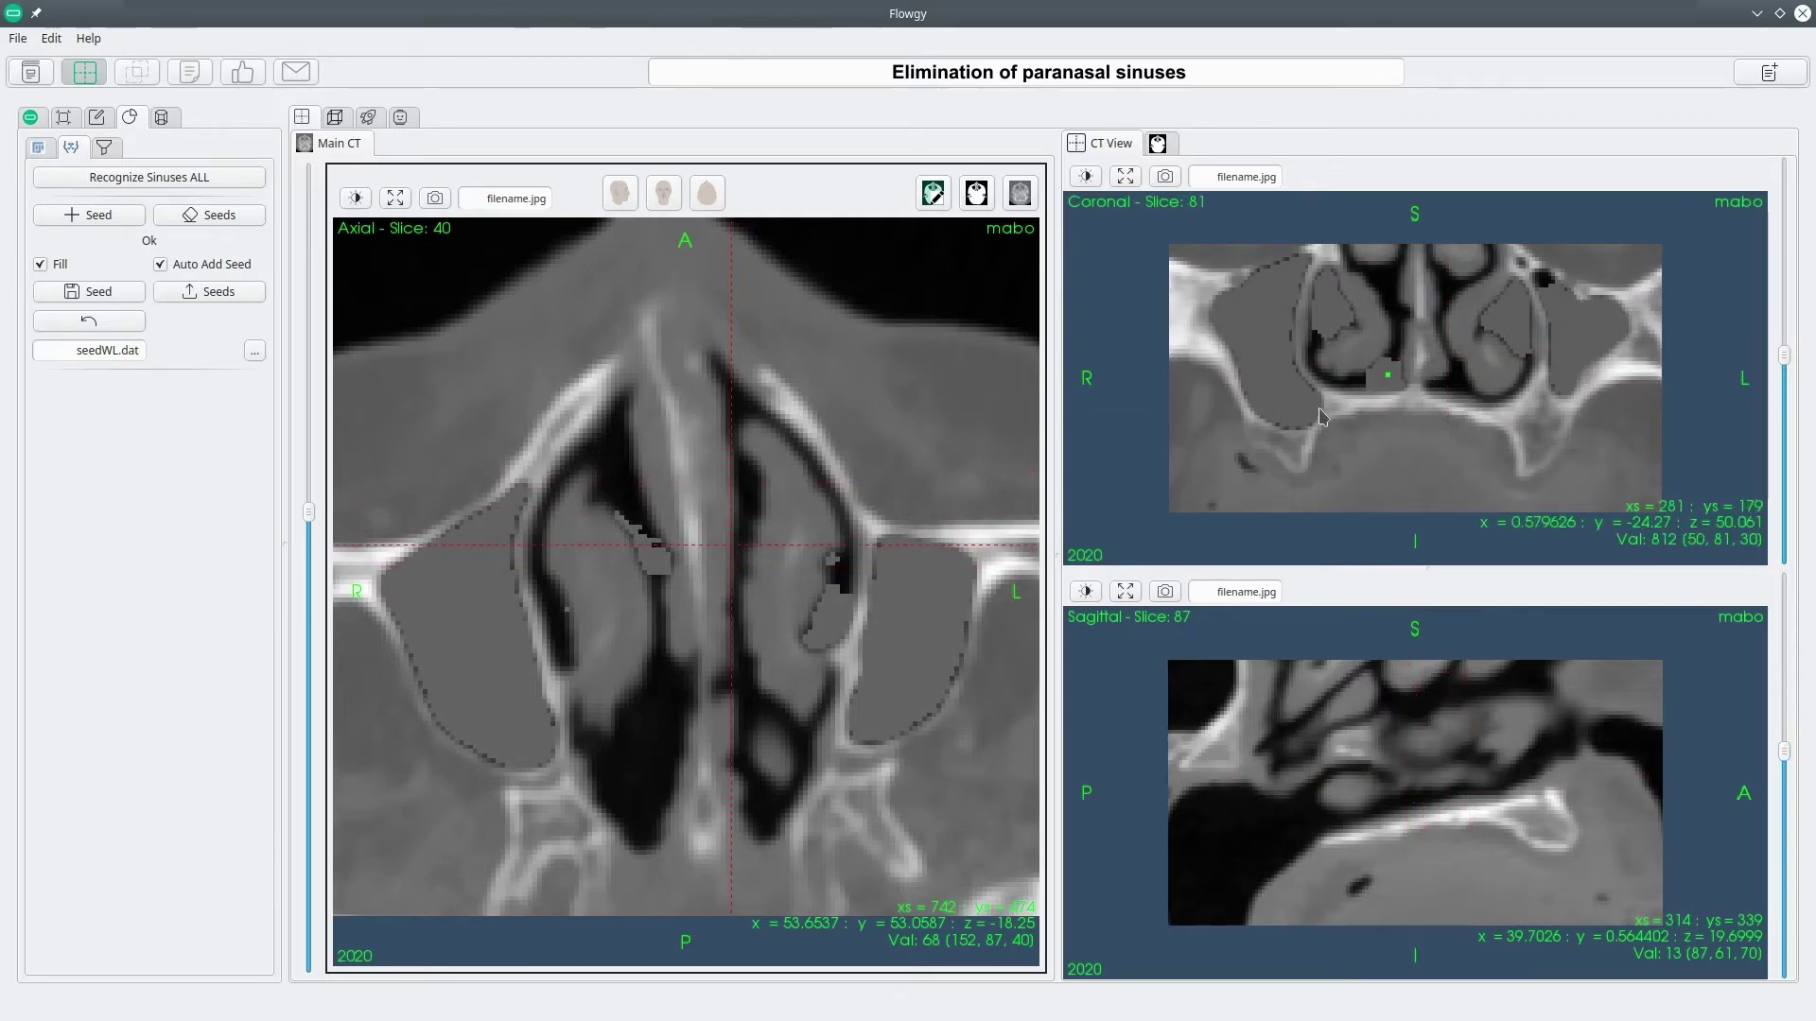
{"action": "left_click", "coordinate": [138, 325]}
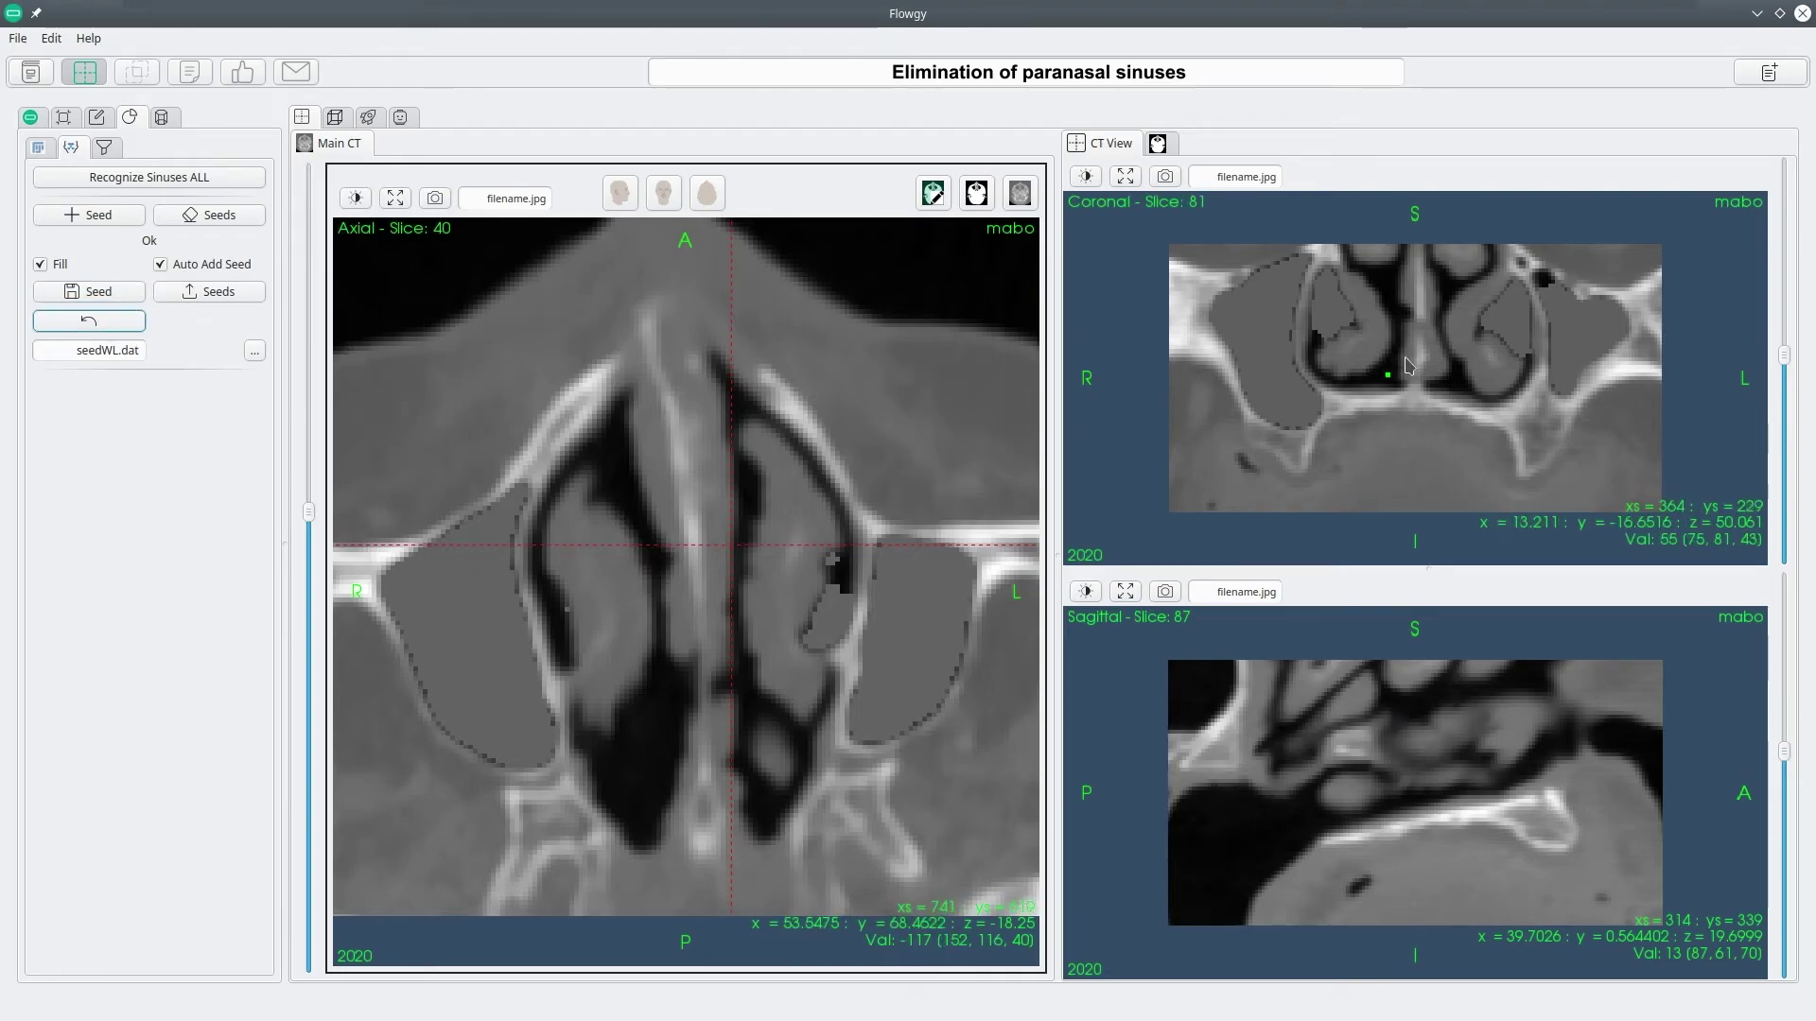
Run DO Sinuses to fill the recognized sinuses as solid in the segmented volume, and check the axial slices.
{"action": "left_click_drag", "start_coordinate": [1784, 356], "coordinate": [1784, 365]}
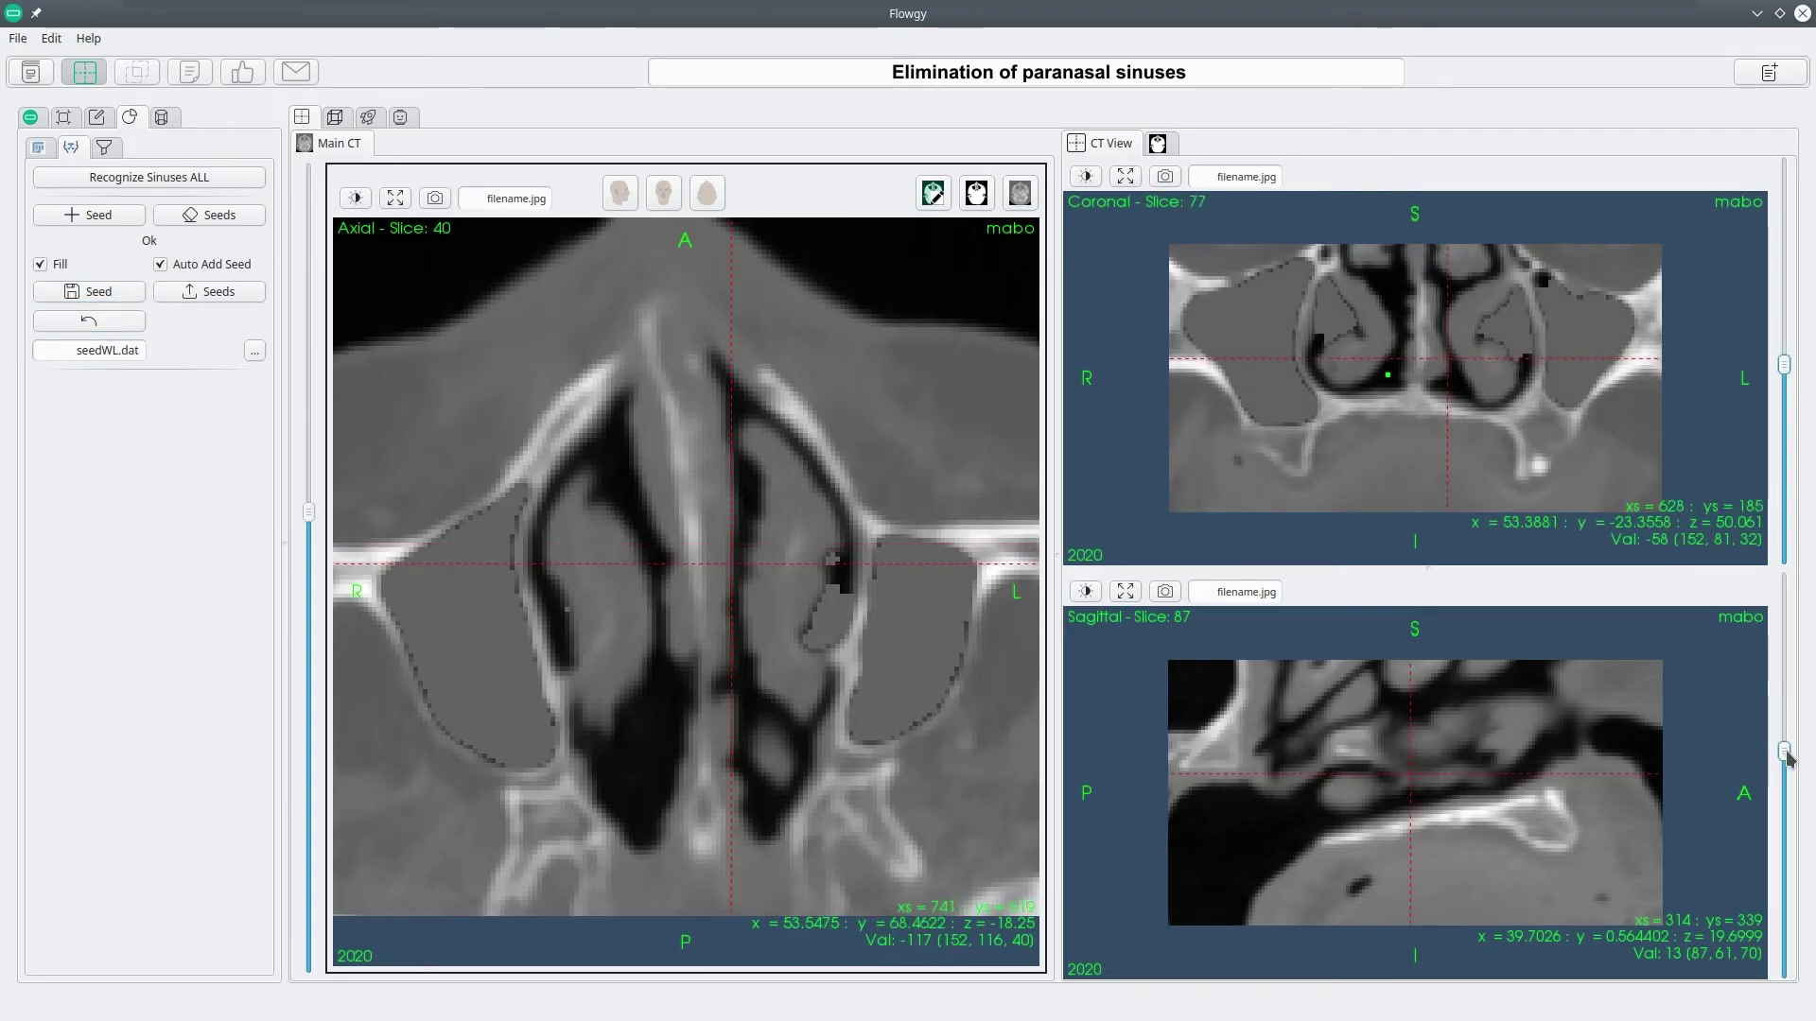
{"action": "left_click_drag", "start_coordinate": [1785, 752], "coordinate": [1784, 716]}
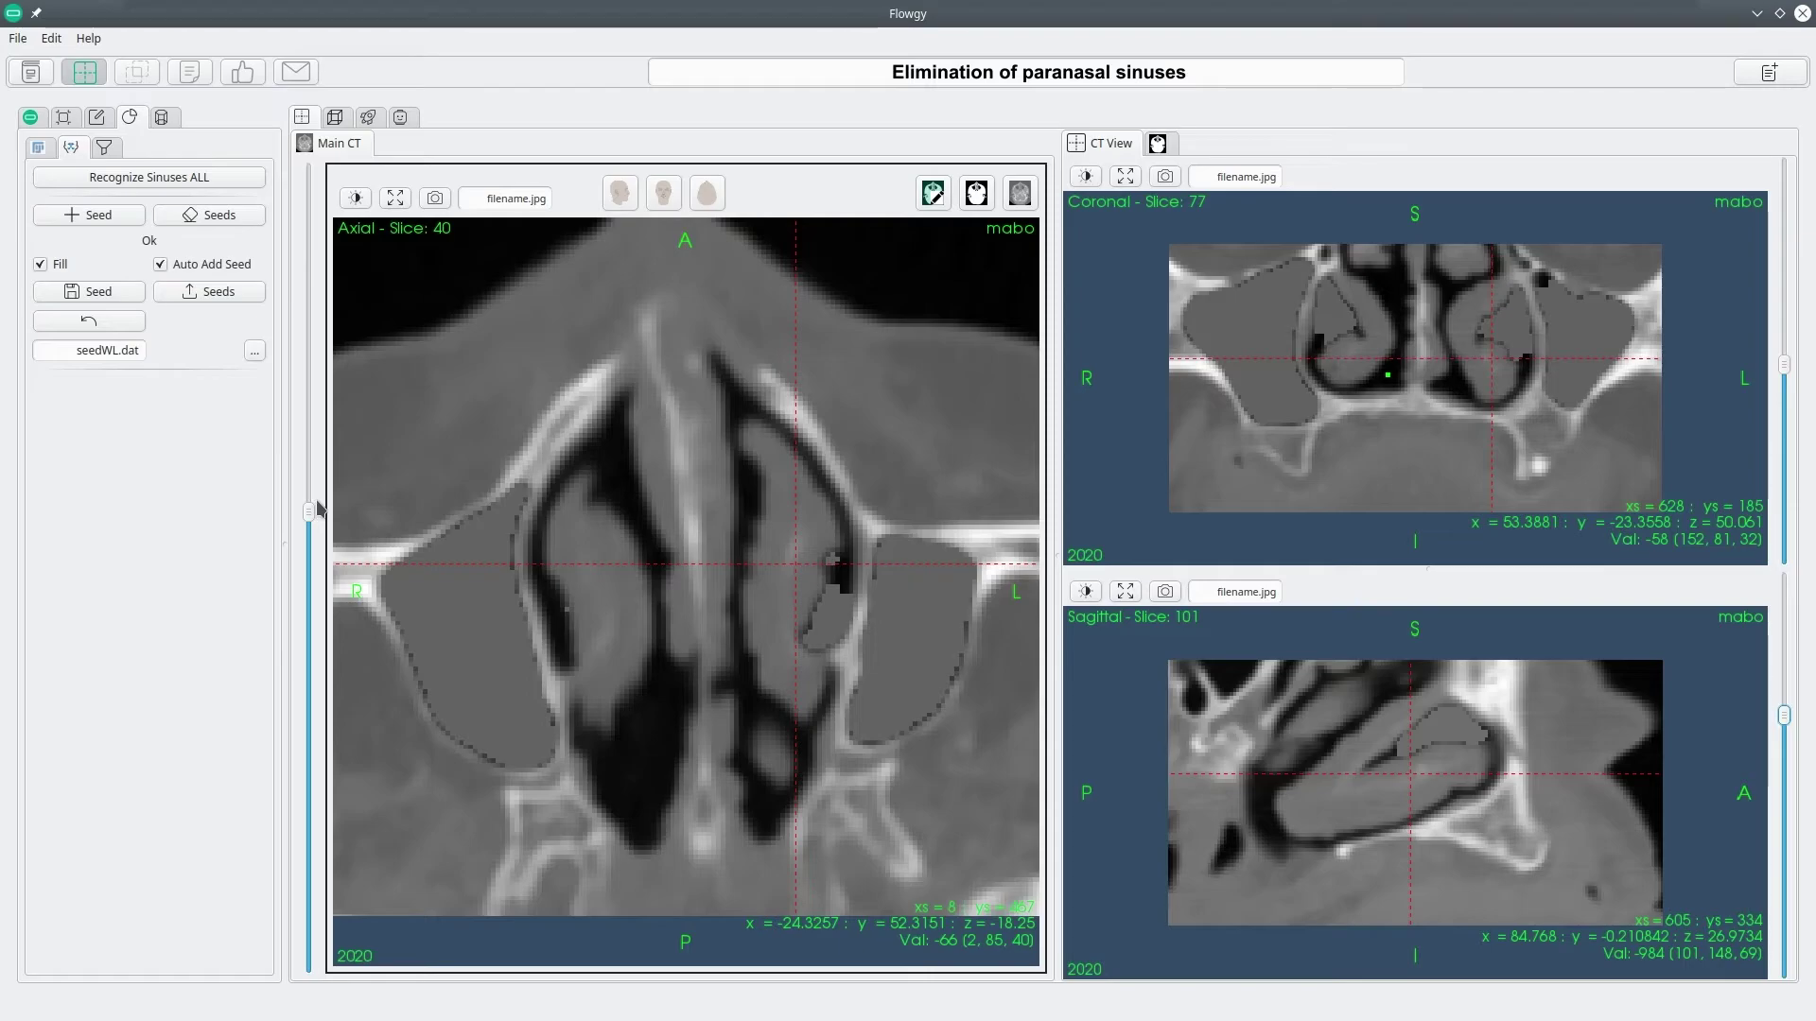
{"action": "left_click", "coordinate": [369, 118]}
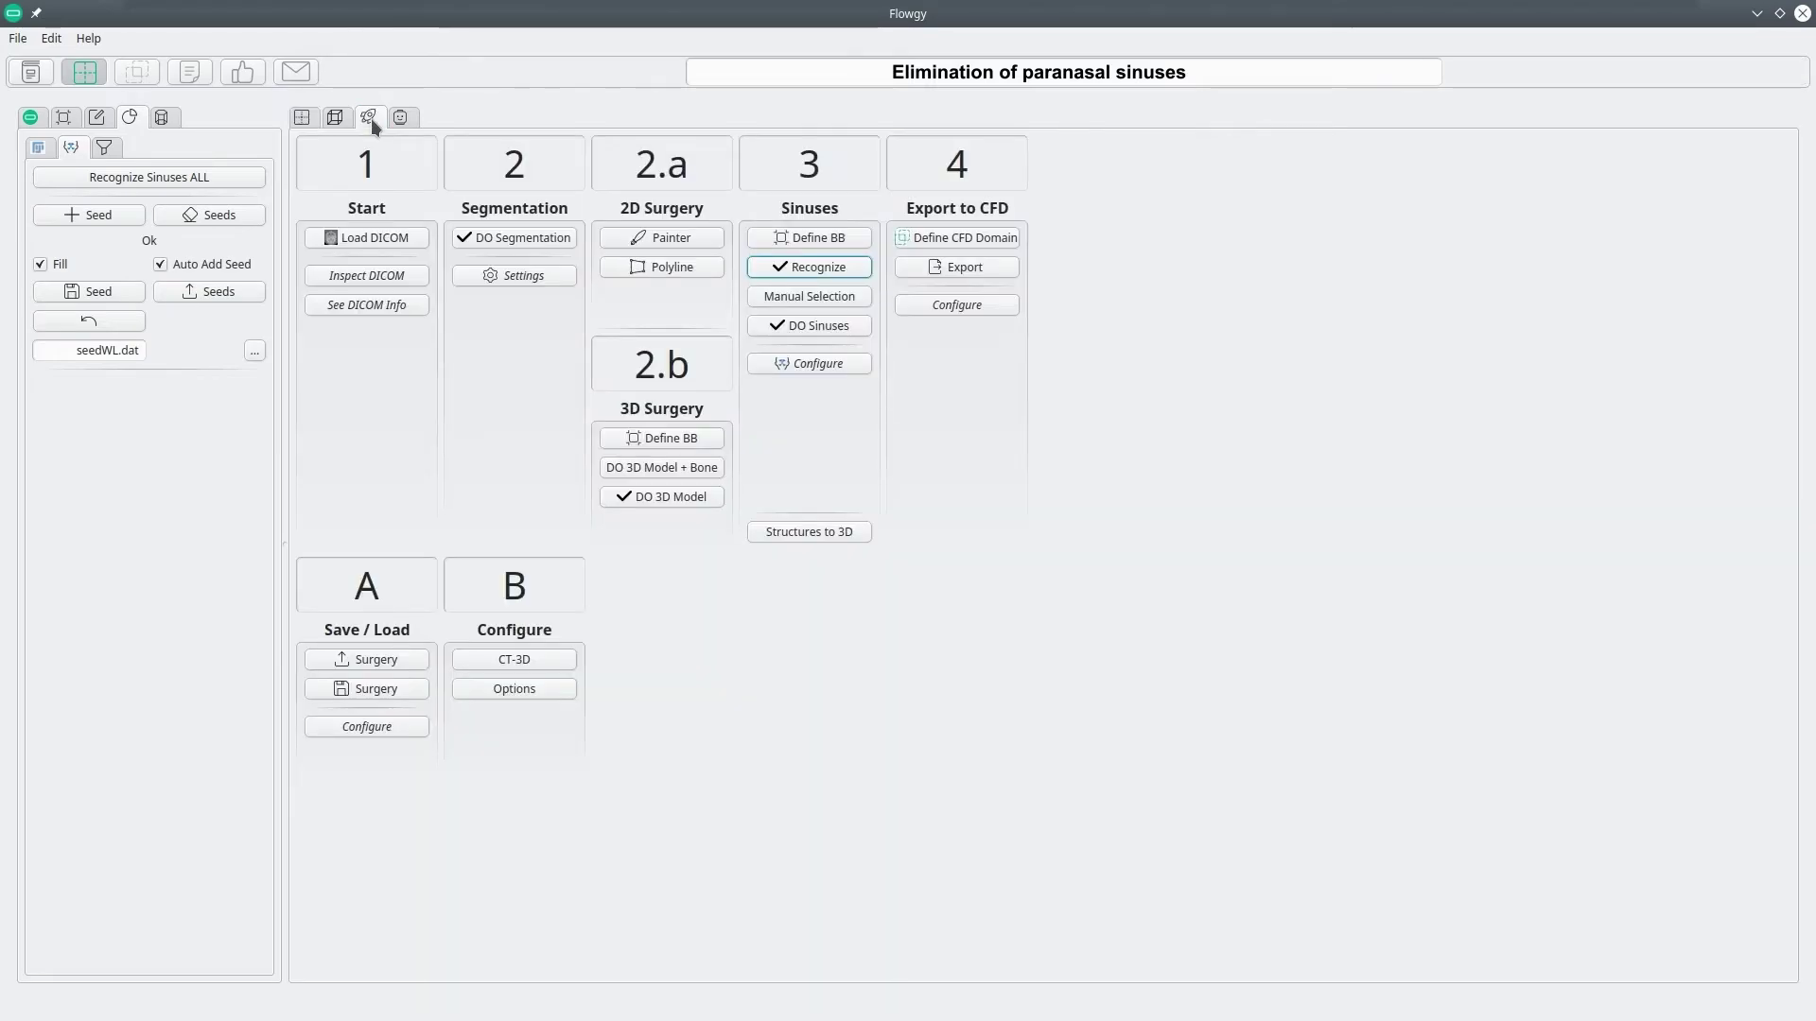
{"action": "left_click", "coordinate": [832, 329]}
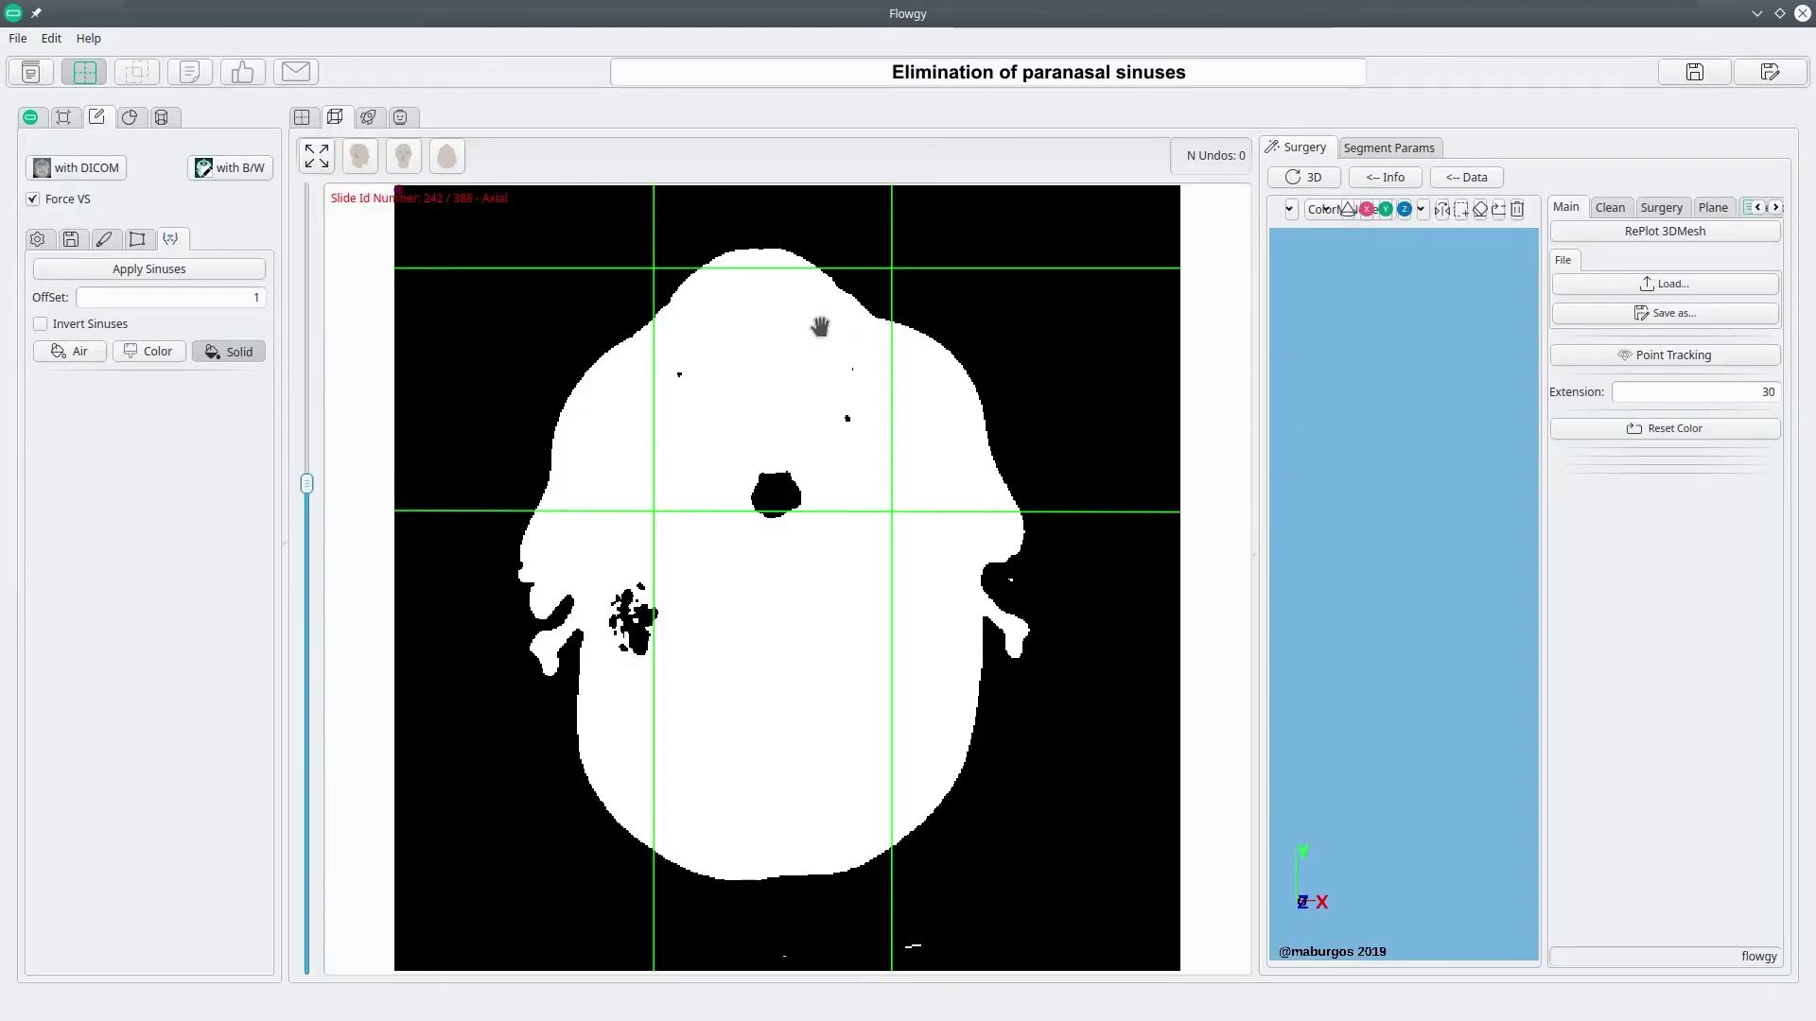
{"action": "left_click_drag", "start_coordinate": [306, 484], "coordinate": [310, 385]}
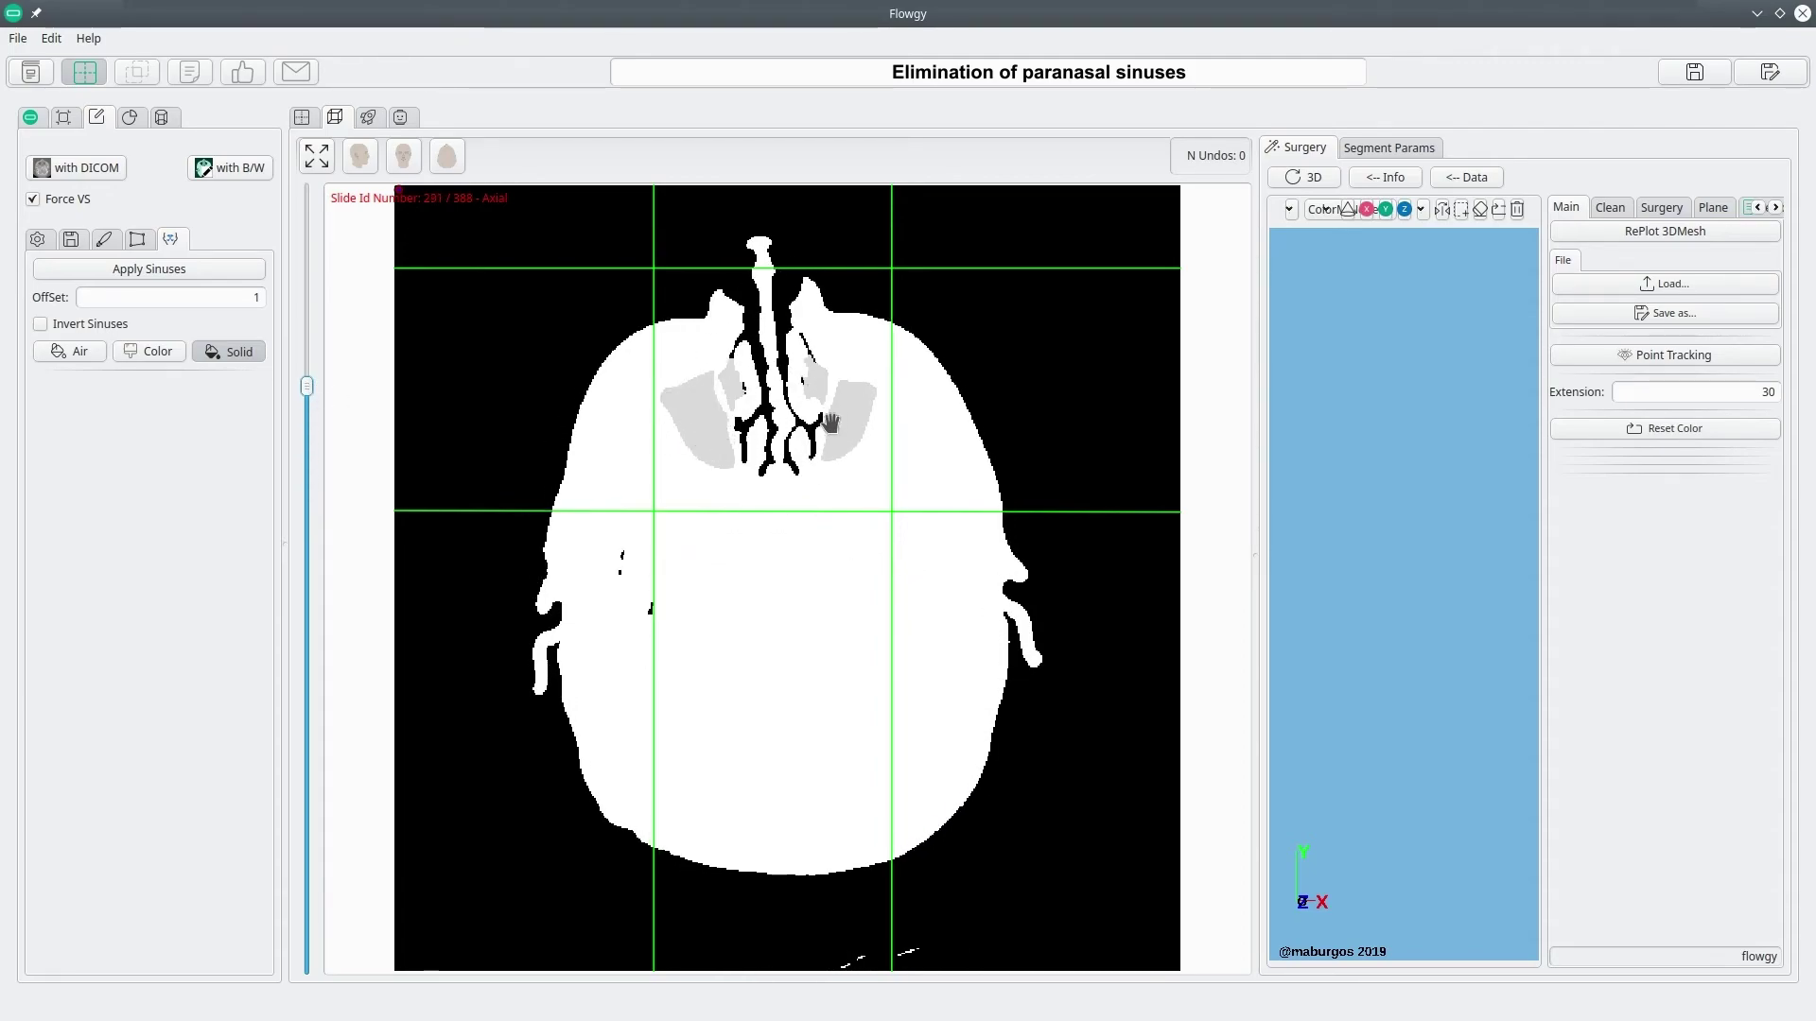
{"action": "left_click_drag", "start_coordinate": [307, 386], "coordinate": [308, 495]}
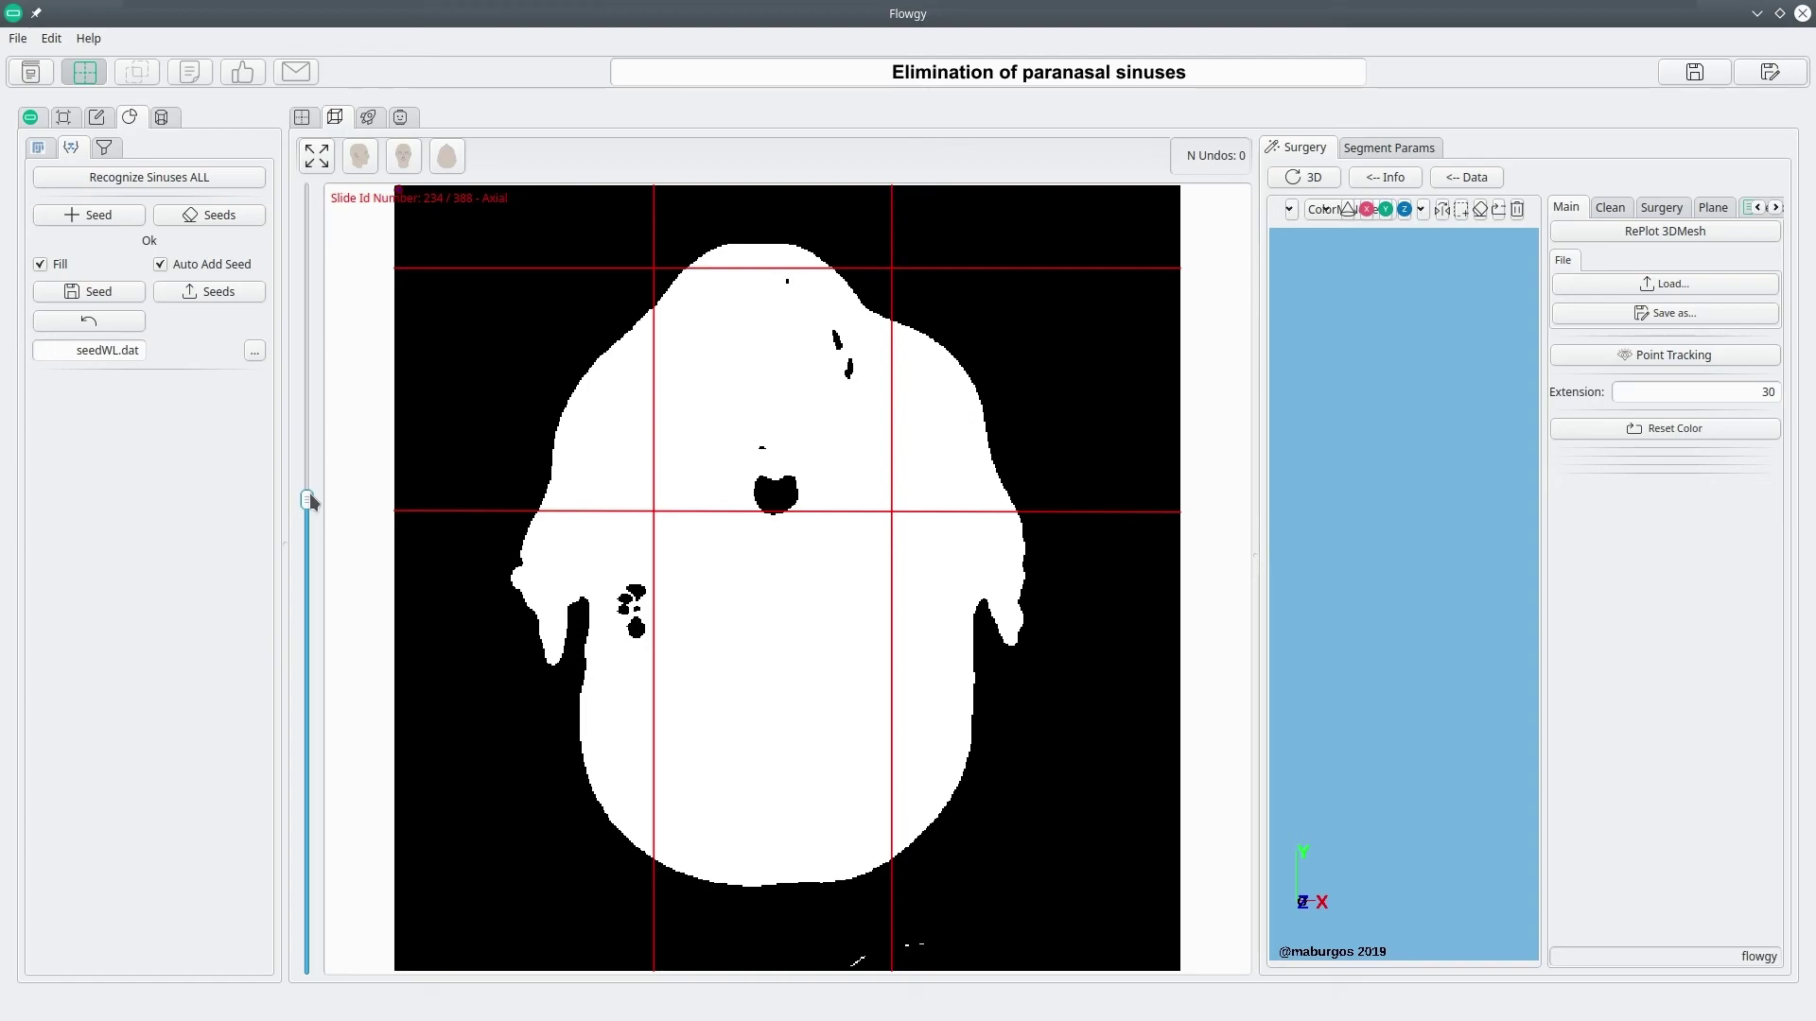
Save the result as a new nasal cavity case with name and comment 001, and check its entry in the study overview.
{"action": "left_click", "coordinate": [1695, 73]}
{"action": "left_click", "coordinate": [925, 229]}
{"action": "key", "text": "Tab"}
{"action": "left_click", "coordinate": [897, 279]}
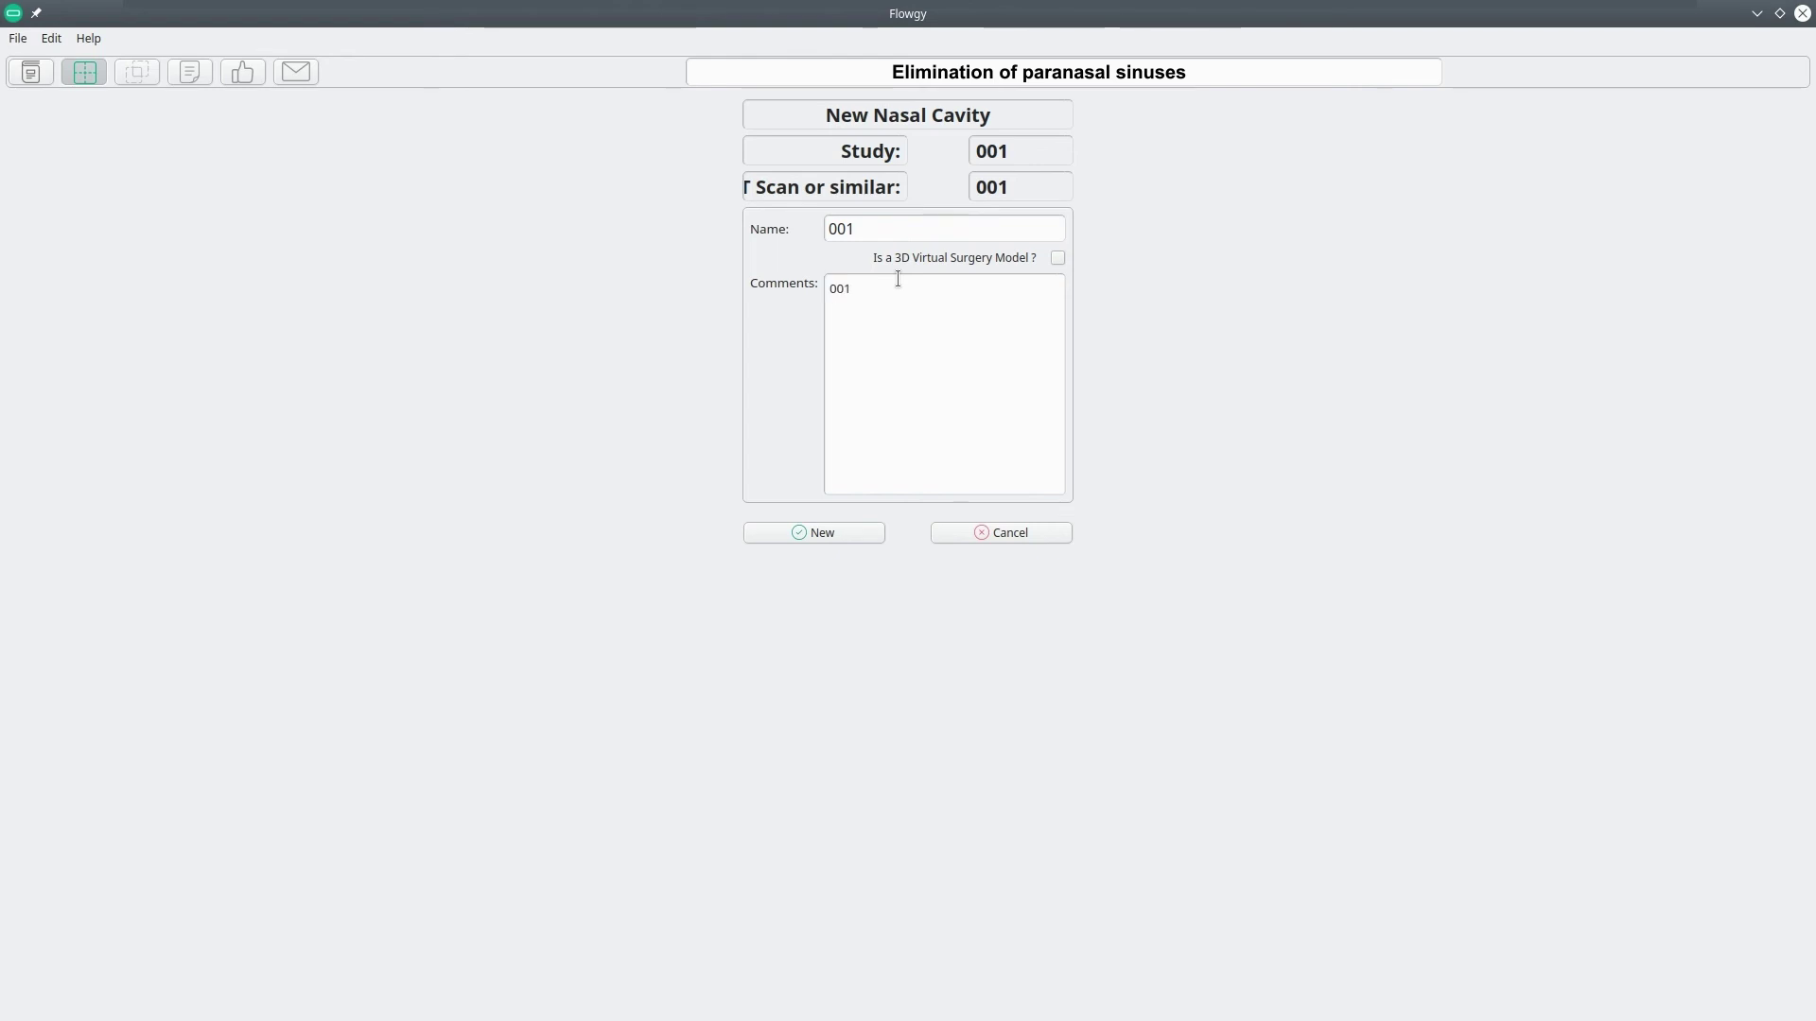
{"action": "left_click", "coordinate": [841, 528]}
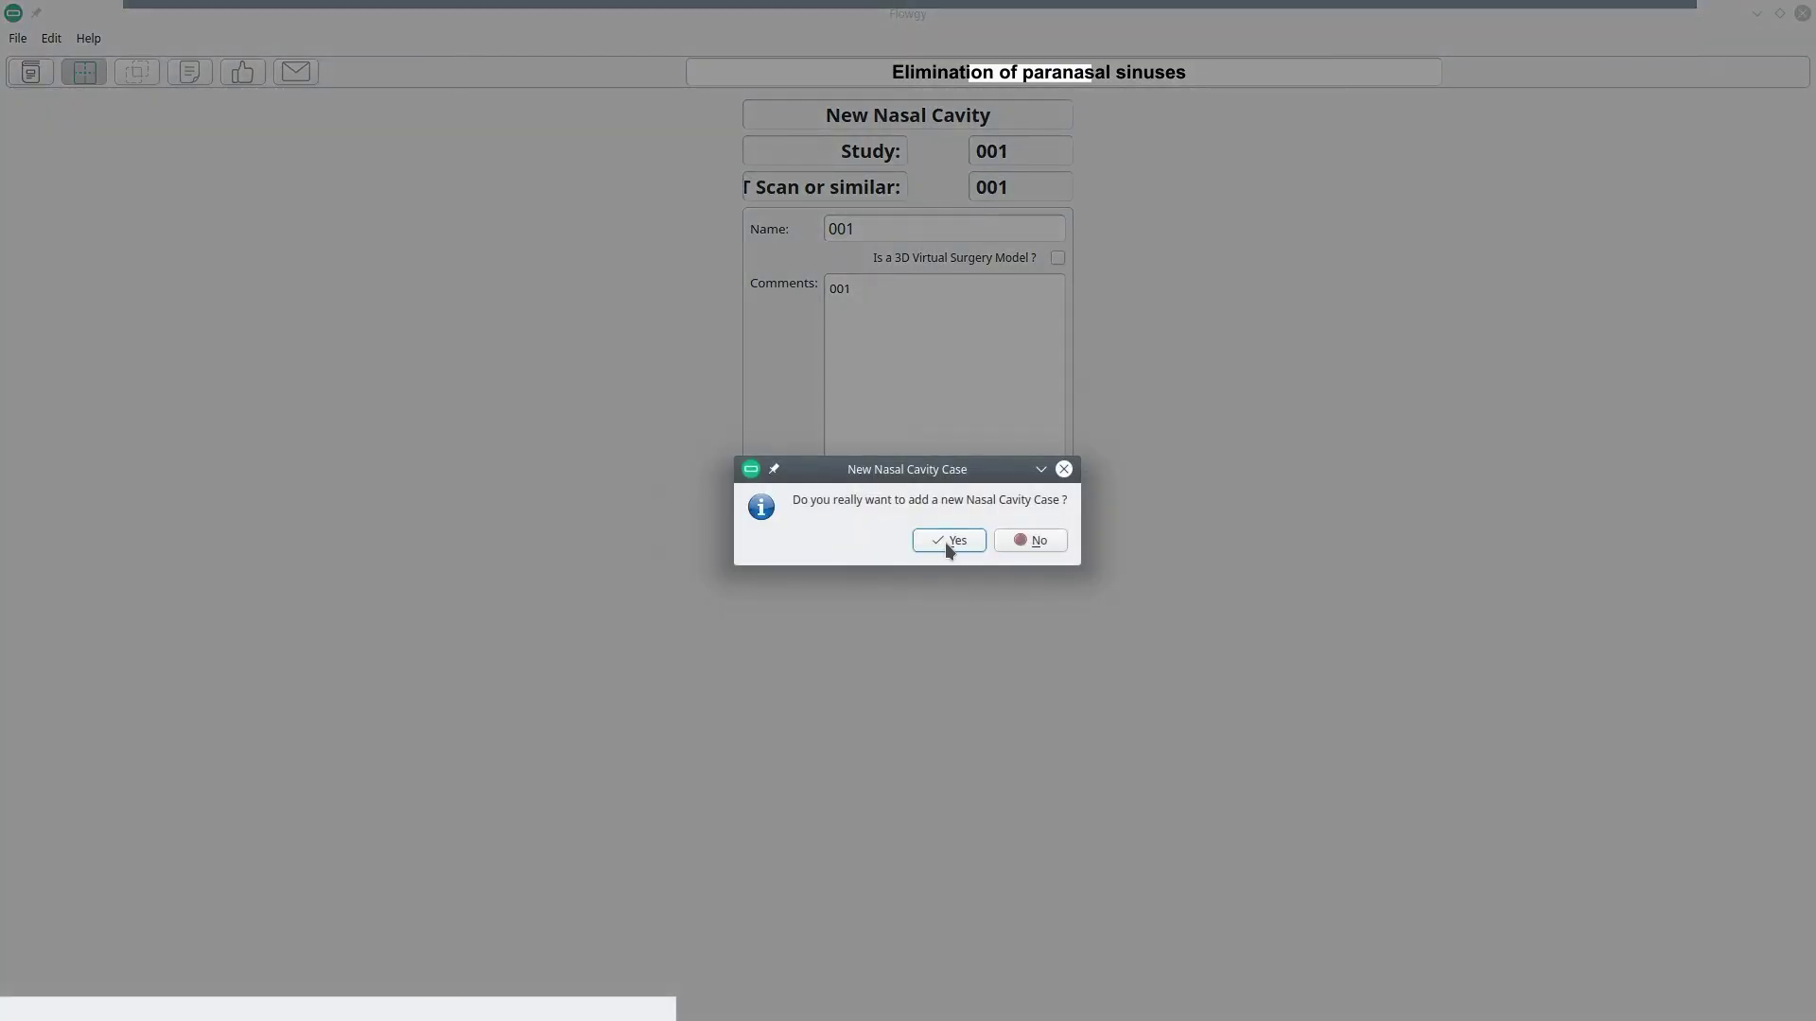
{"action": "left_click", "coordinate": [947, 541]}
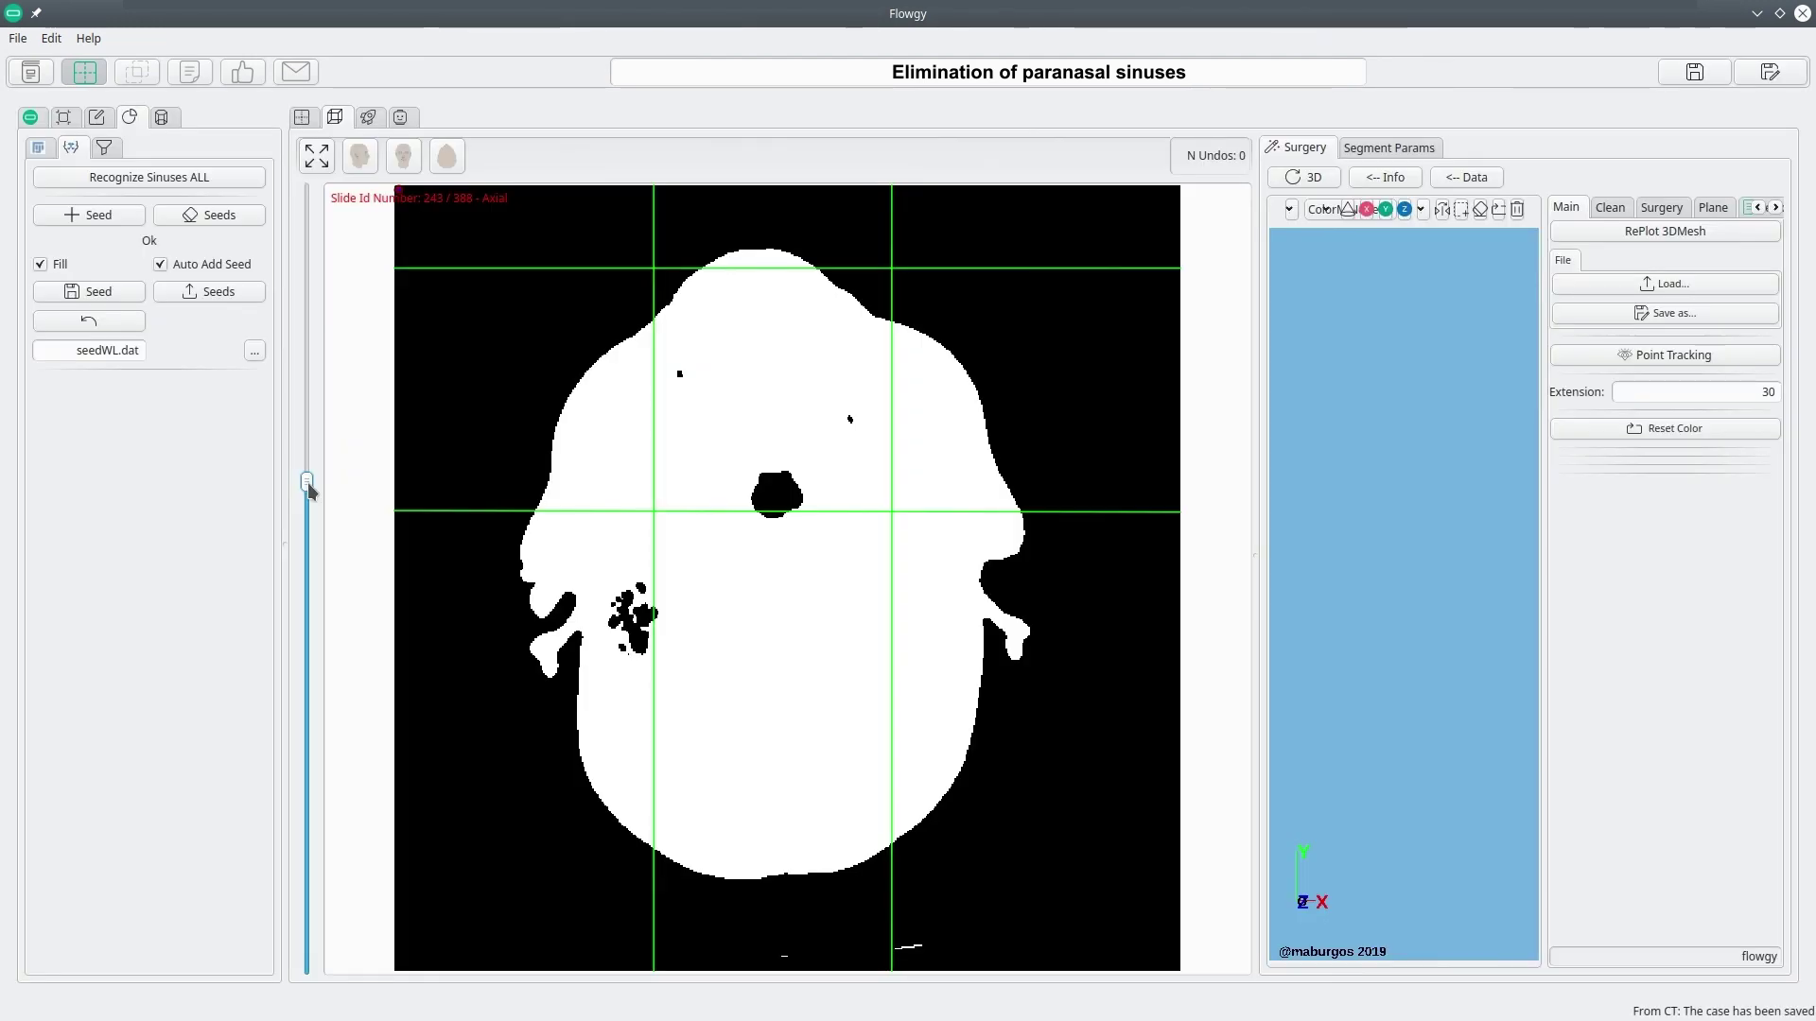
{"action": "left_click", "coordinate": [31, 74]}
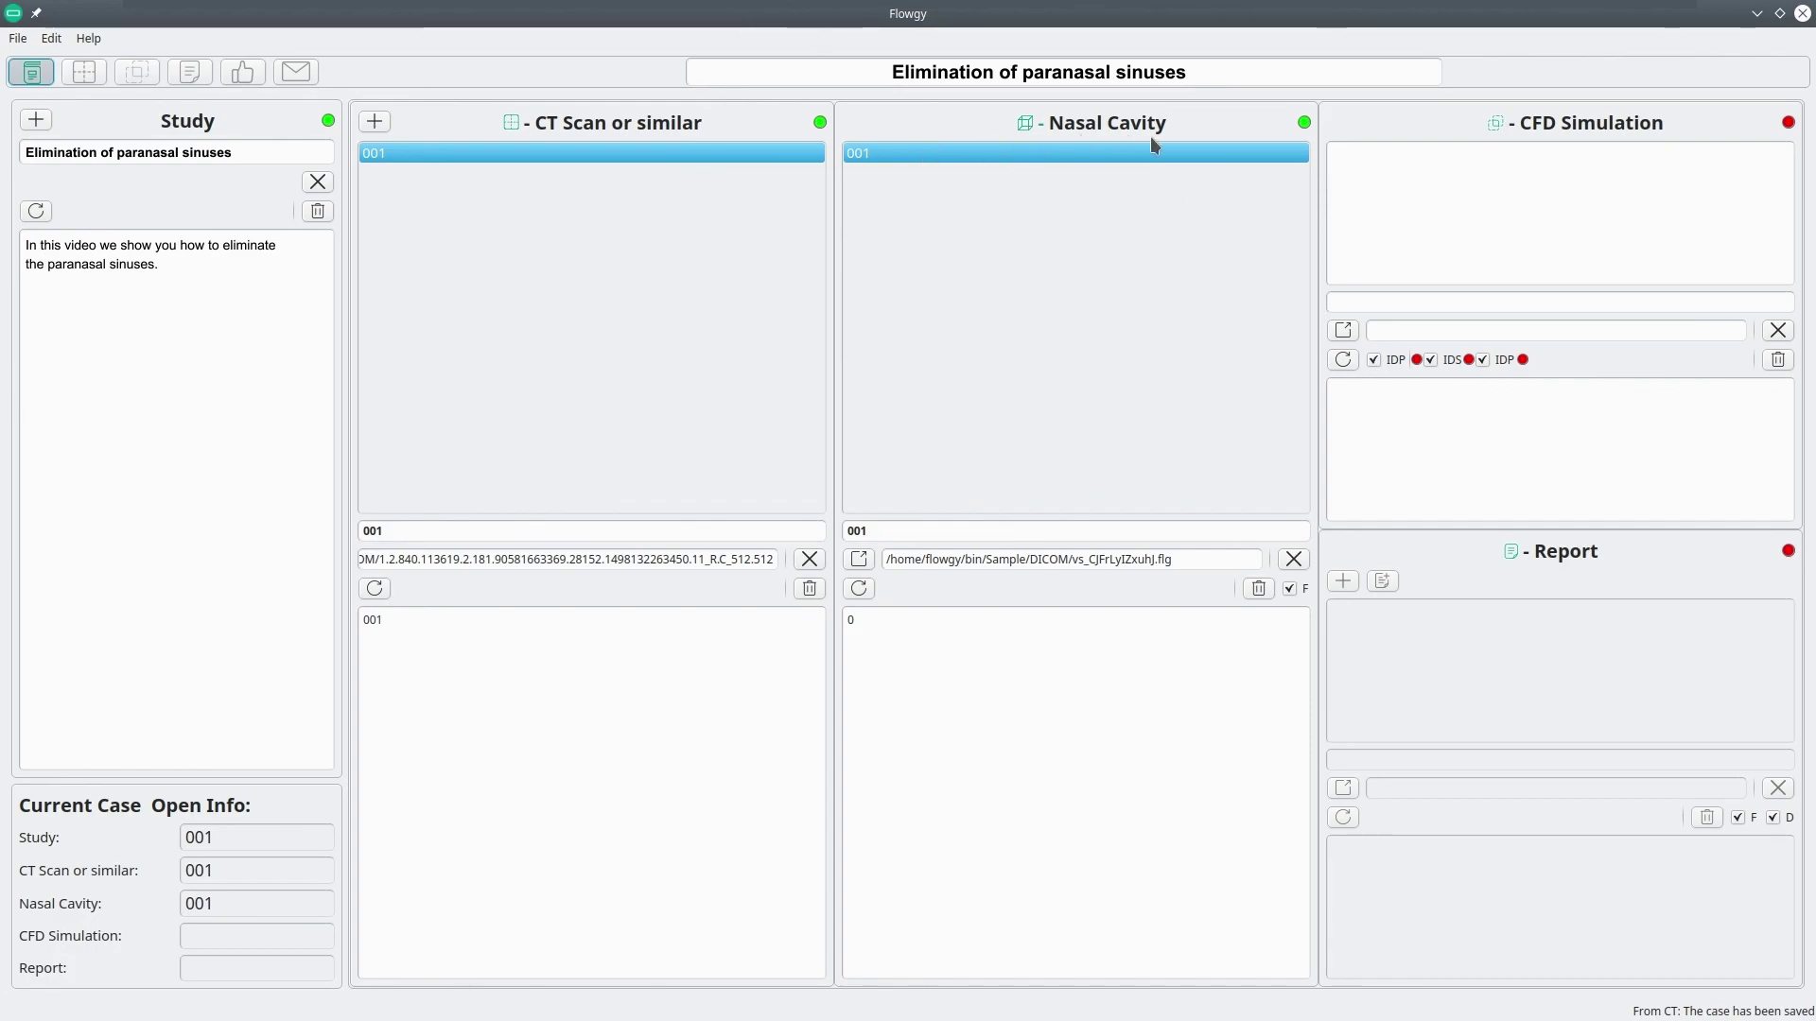
{"action": "left_click", "coordinate": [84, 72]}
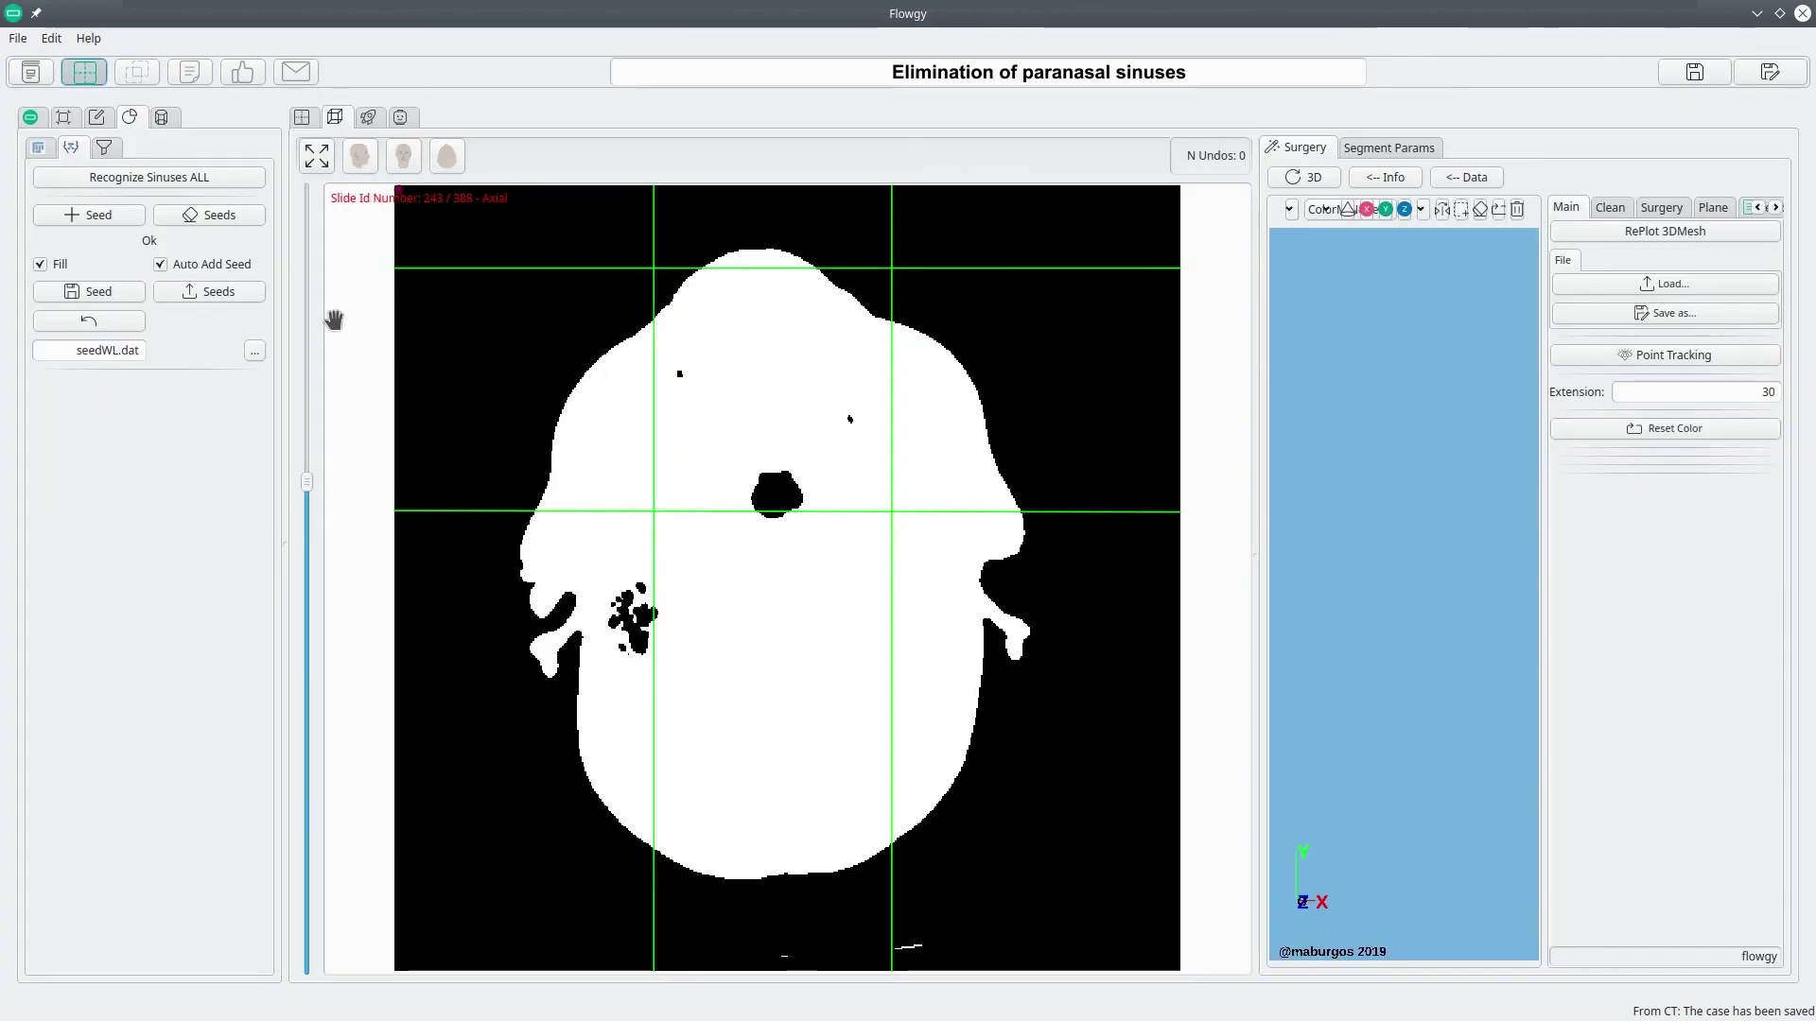